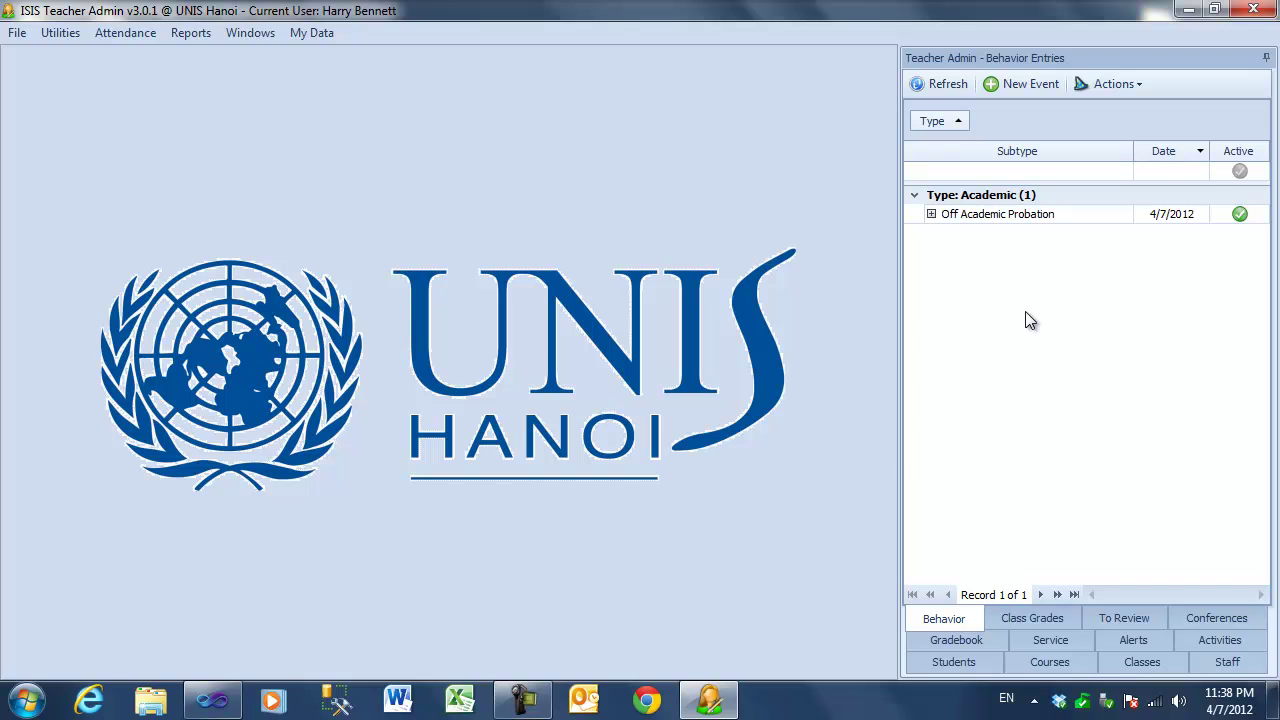
# - Turn off the Active Events Only filter so the behavior list also includes inactive events
pyautogui.click(1102, 88)
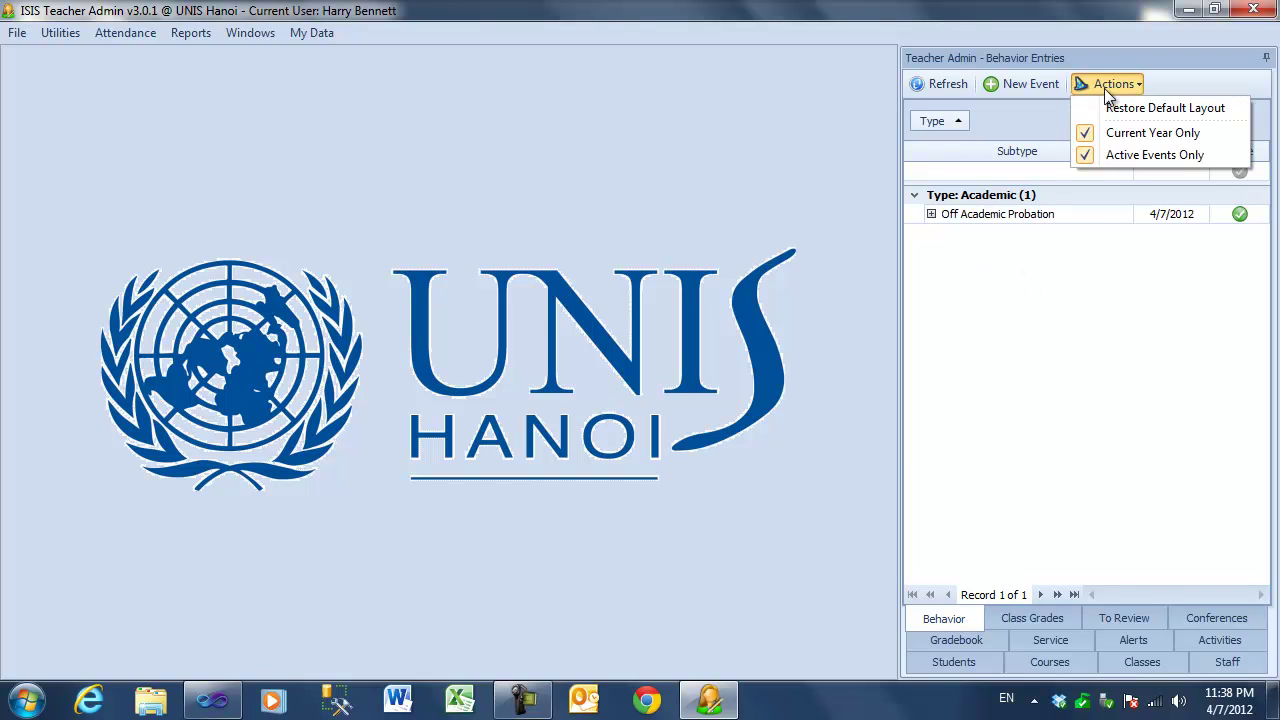
pyautogui.click(1128, 154)
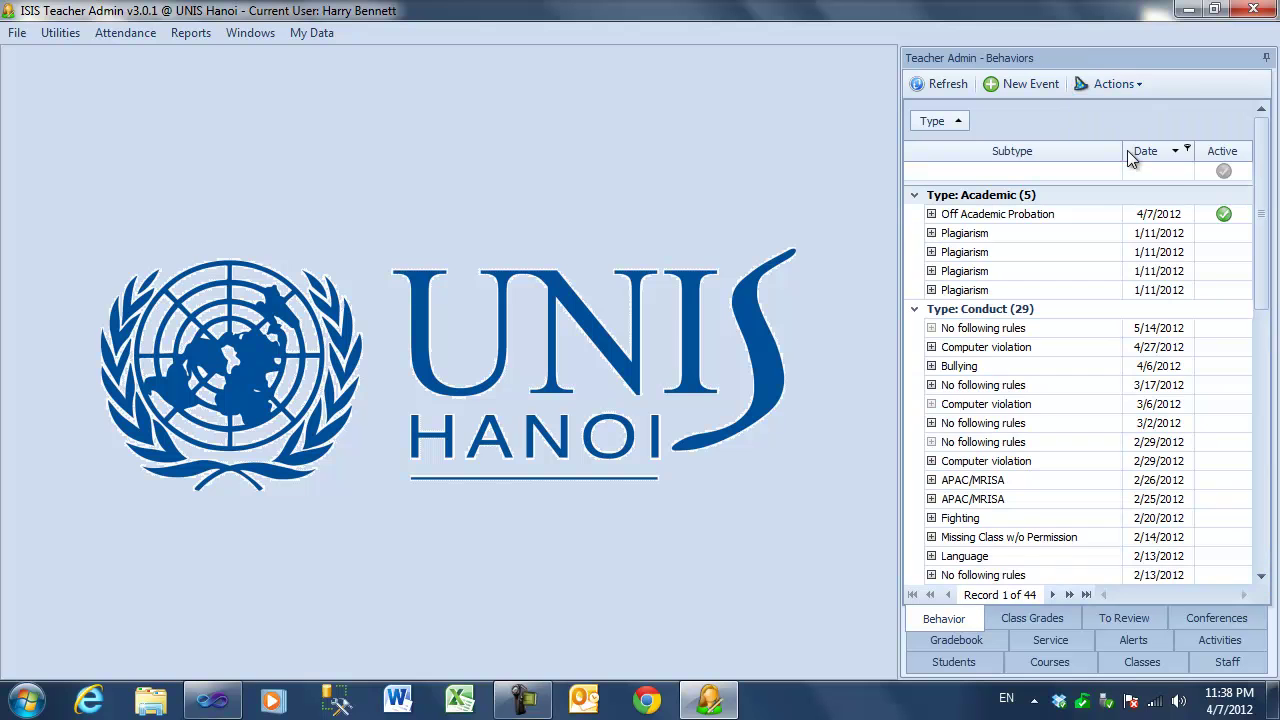
pyautogui.moveTo(1266, 176)
pyautogui.mouseDown()
pyautogui.moveTo(1275, 434)
pyautogui.moveTo(1275, 178)
pyautogui.mouseUp()
# - Turn off the Current Year Only filter to include earlier years' behavior events, and restore the filter
pyautogui.click(1099, 85)
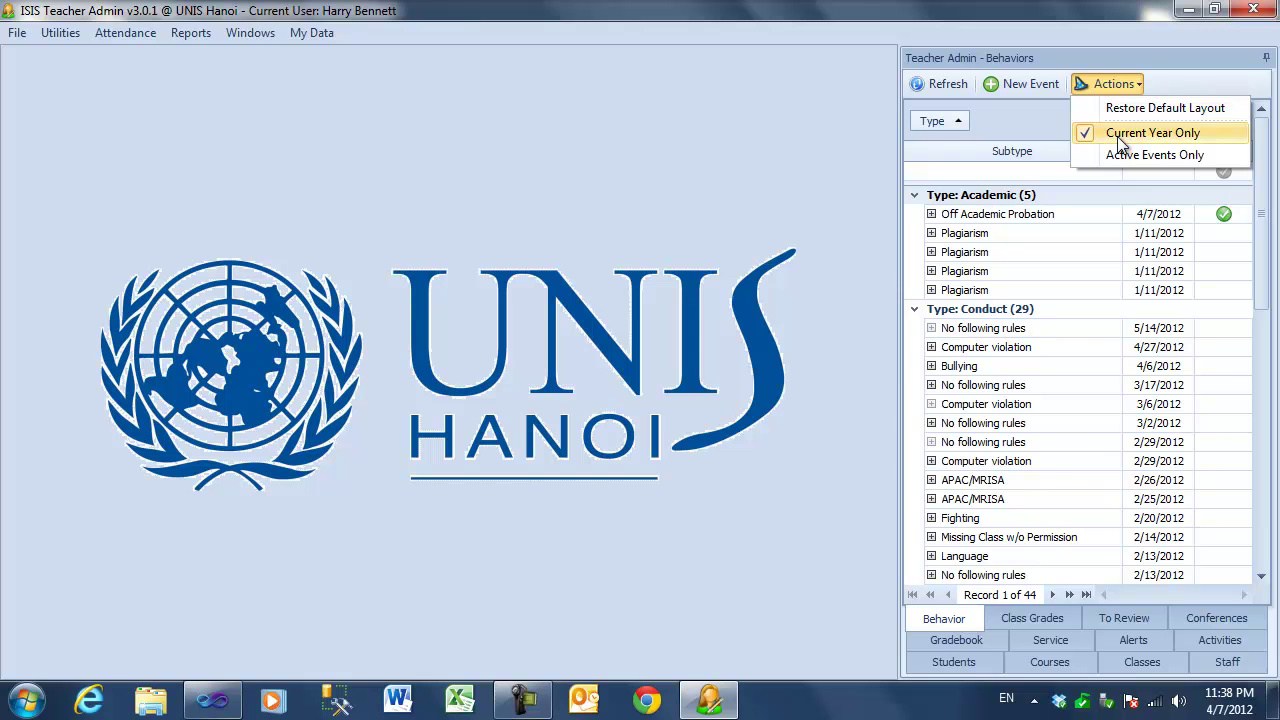
pyautogui.click(1120, 135)
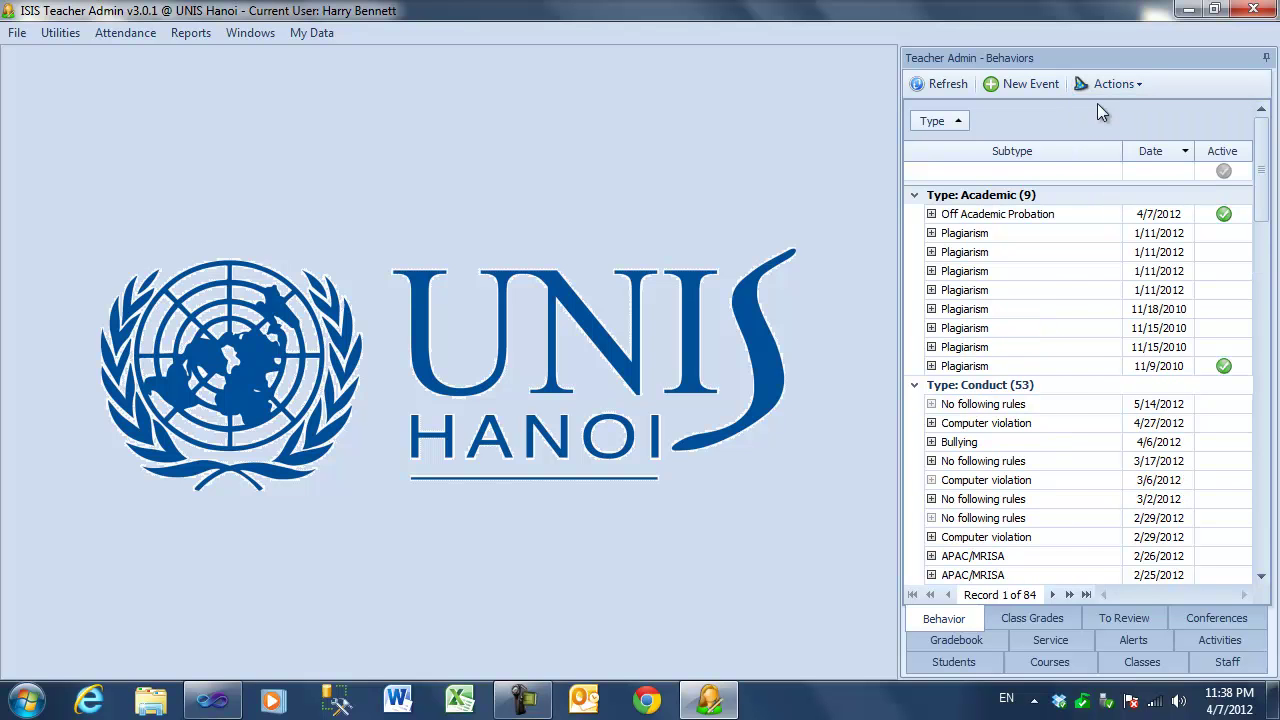
pyautogui.click(1104, 86)
pyautogui.click(1118, 135)
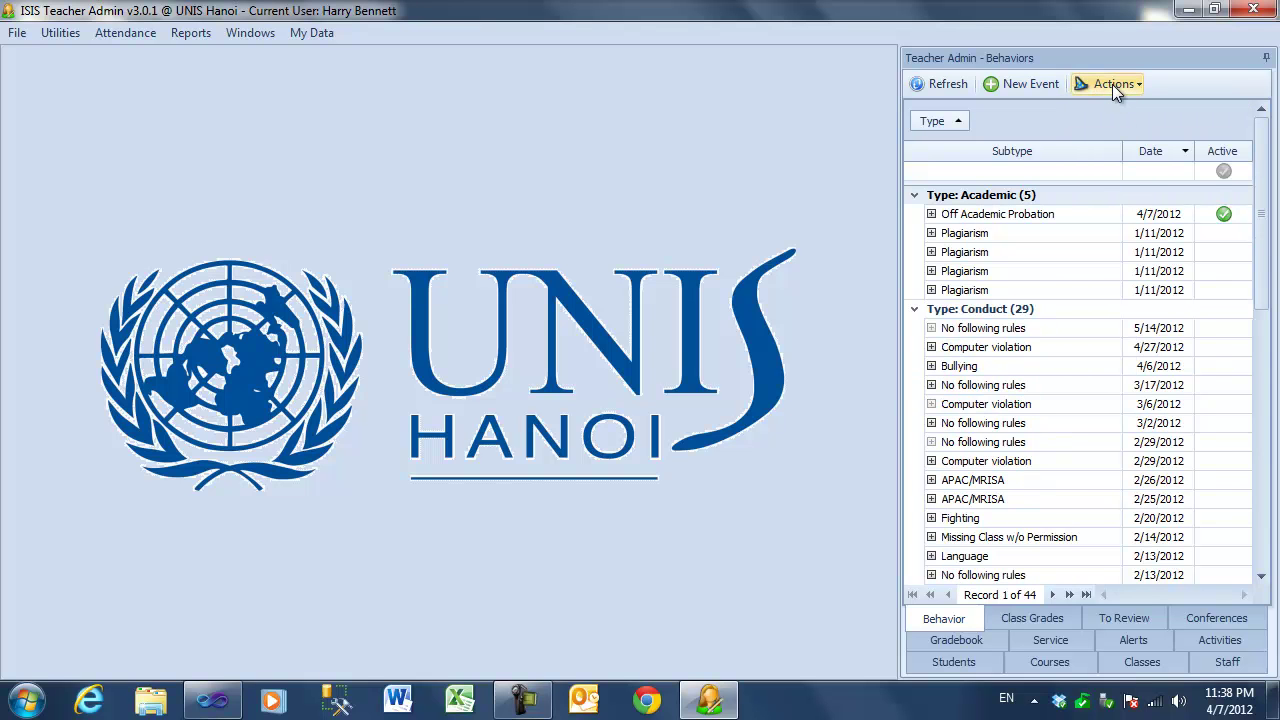
# - Expand the Academic Plagiarism events dated 1/11/2012 to check the students and actions involved, and collapse them again
pyautogui.click(931, 234)
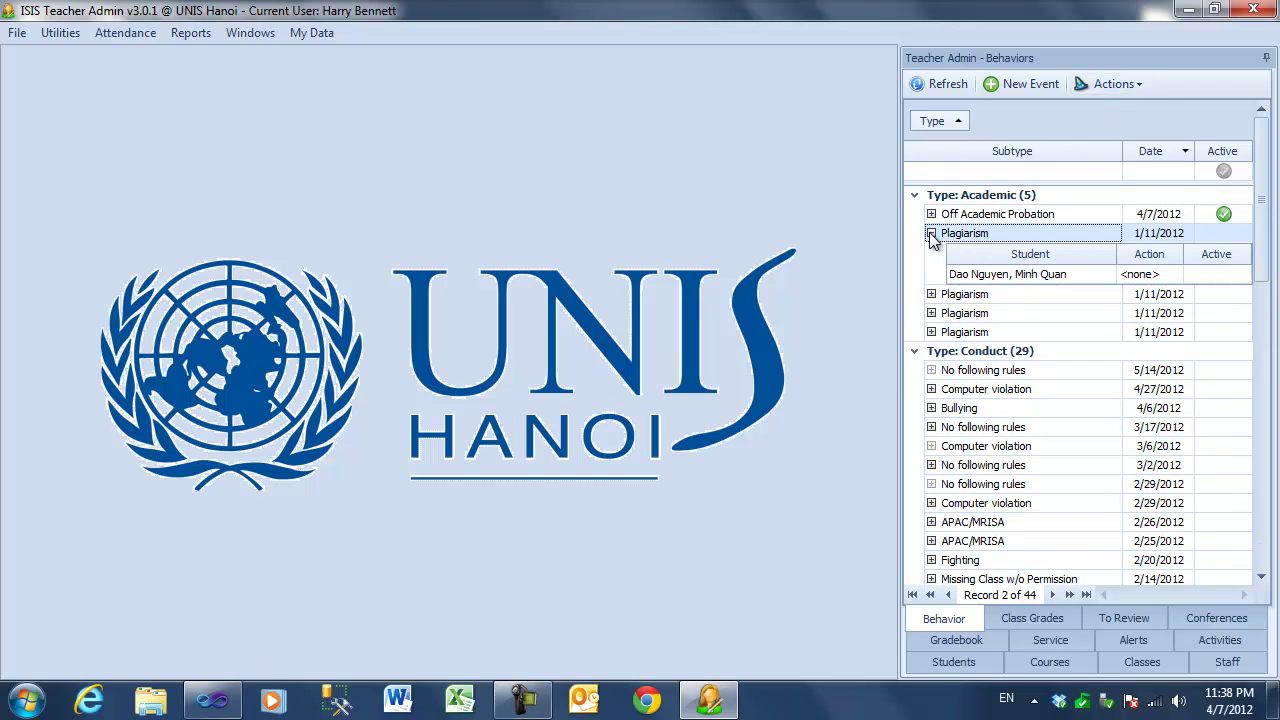
pyautogui.click(931, 294)
pyautogui.click(931, 356)
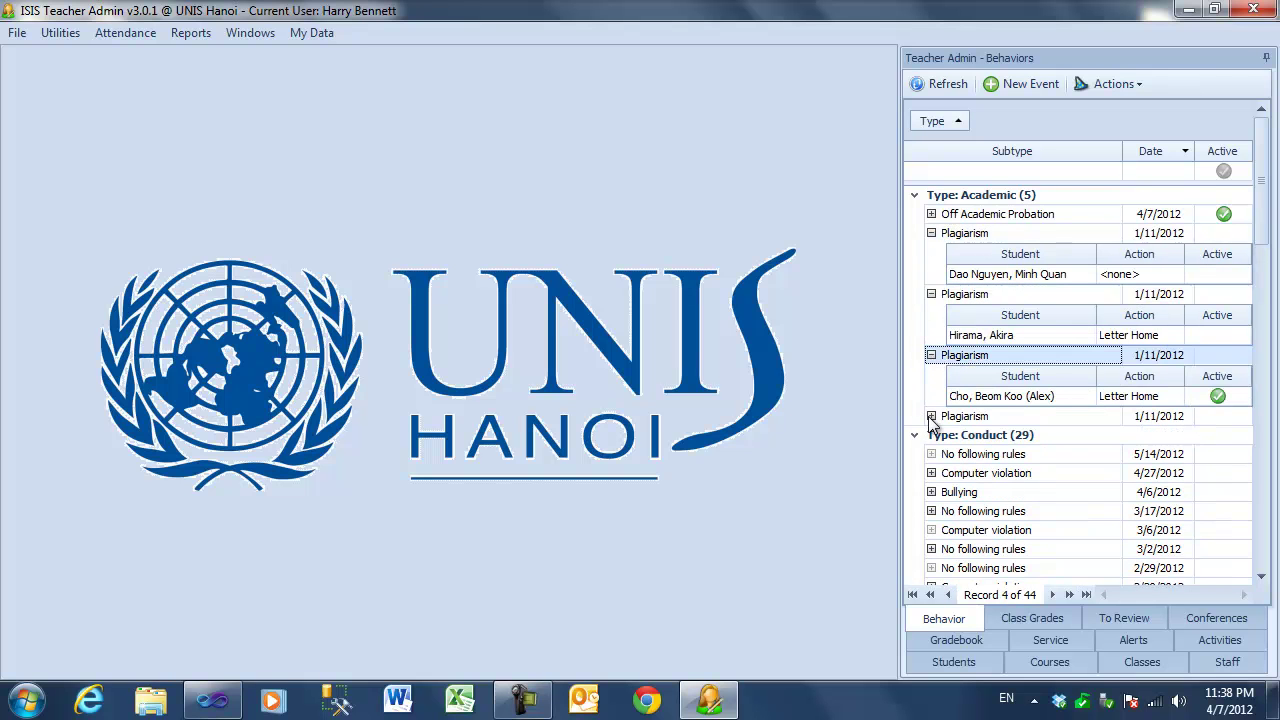
pyautogui.click(931, 416)
pyautogui.click(931, 416)
pyautogui.click(931, 355)
pyautogui.click(931, 294)
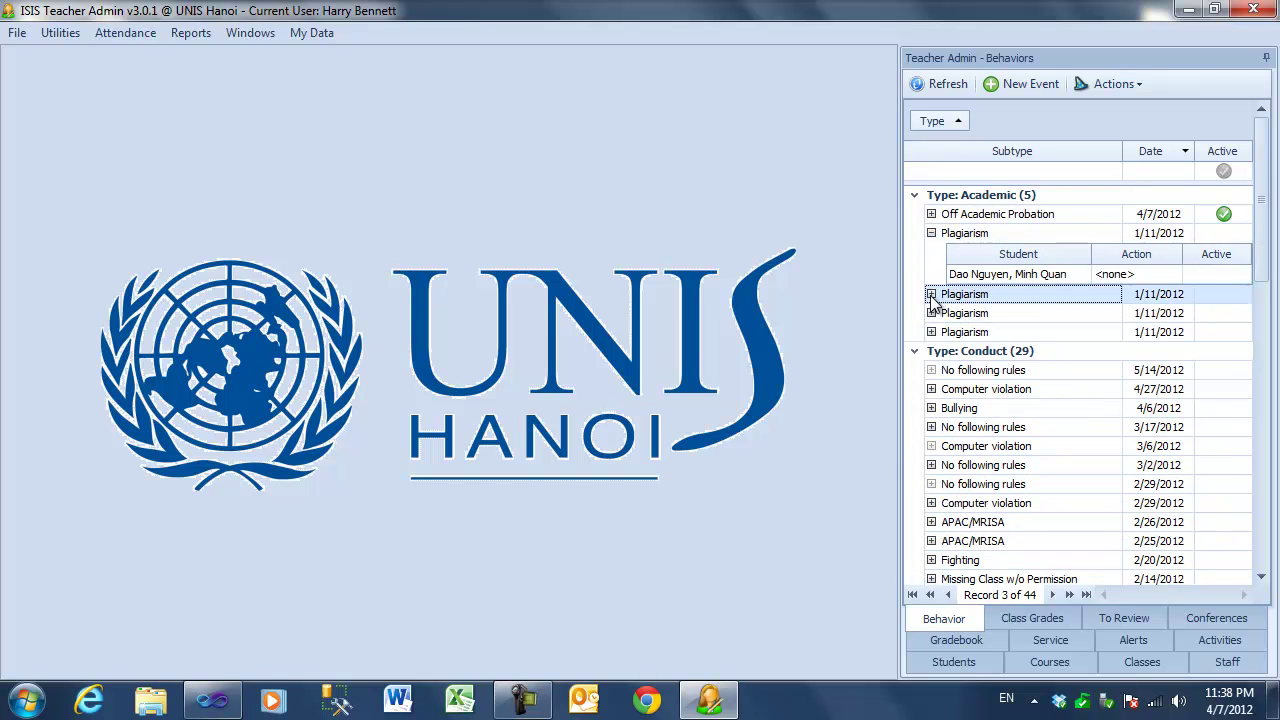
pyautogui.click(931, 233)
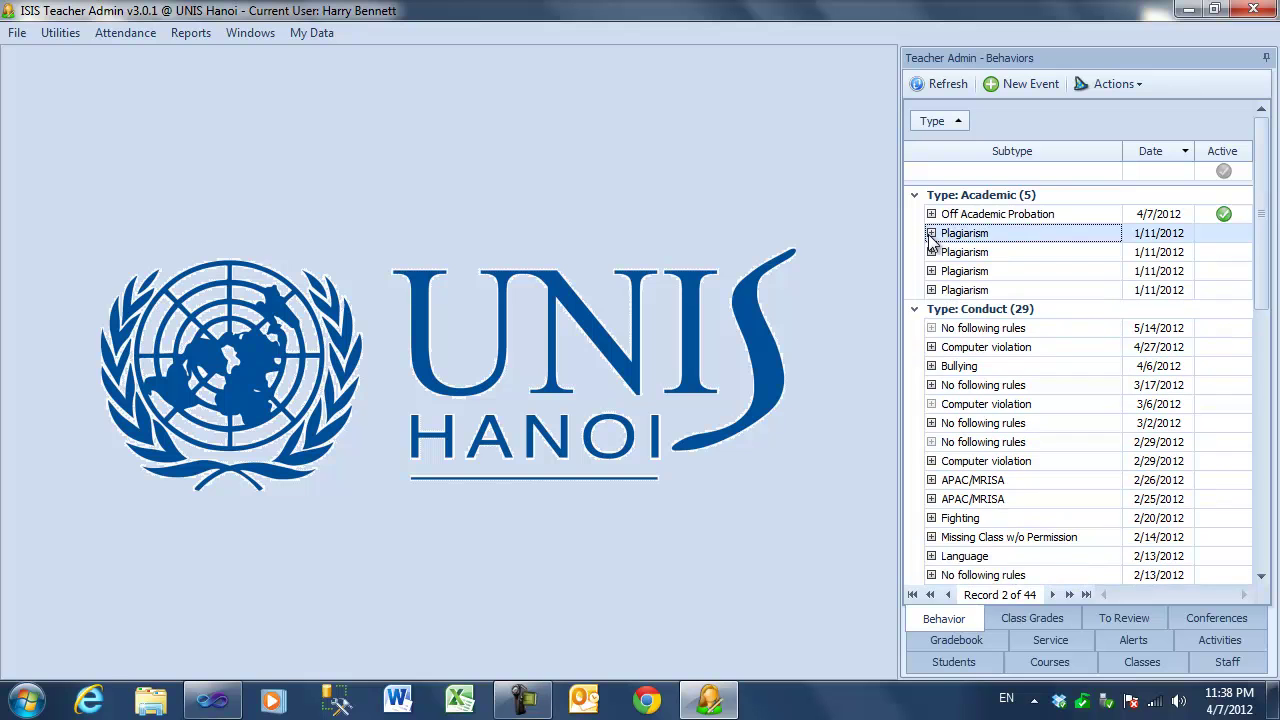
# - Check the students involved in the Conduct events for Computer violation (4/27/2012), Bullying (4/6/2012) and No following rules (3/17/2012)
pyautogui.click(931, 347)
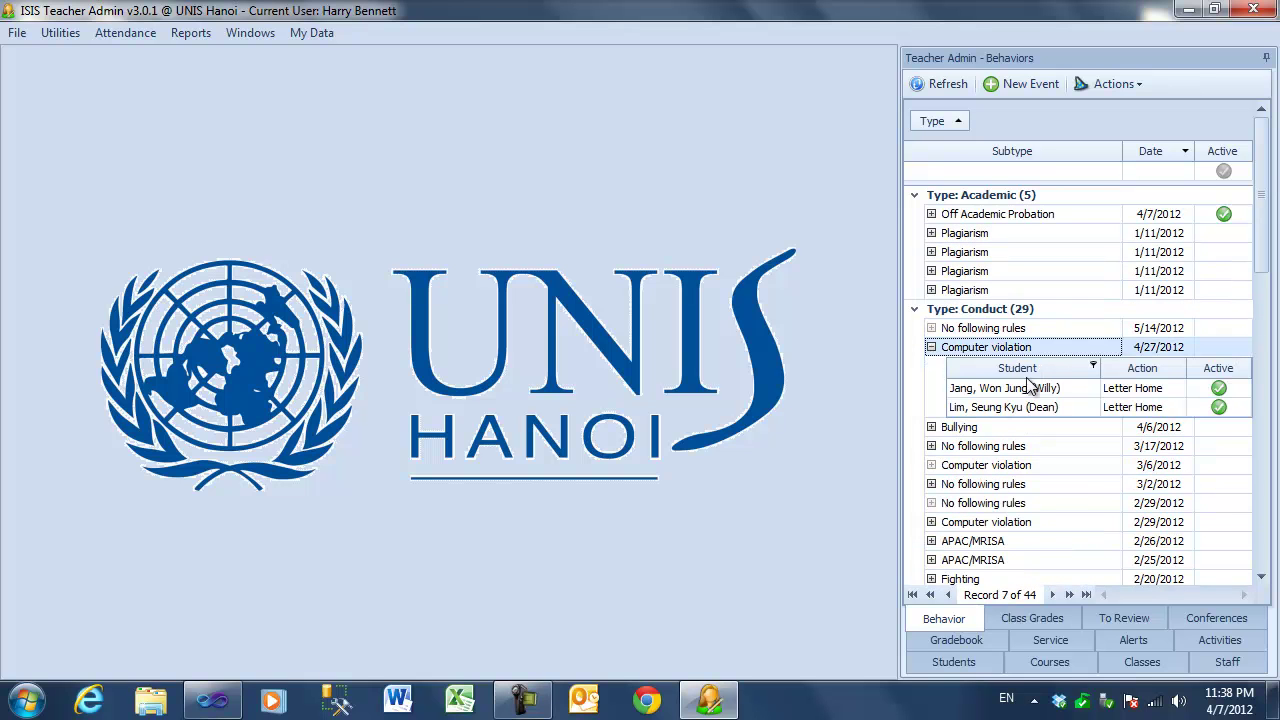
pyautogui.click(933, 348)
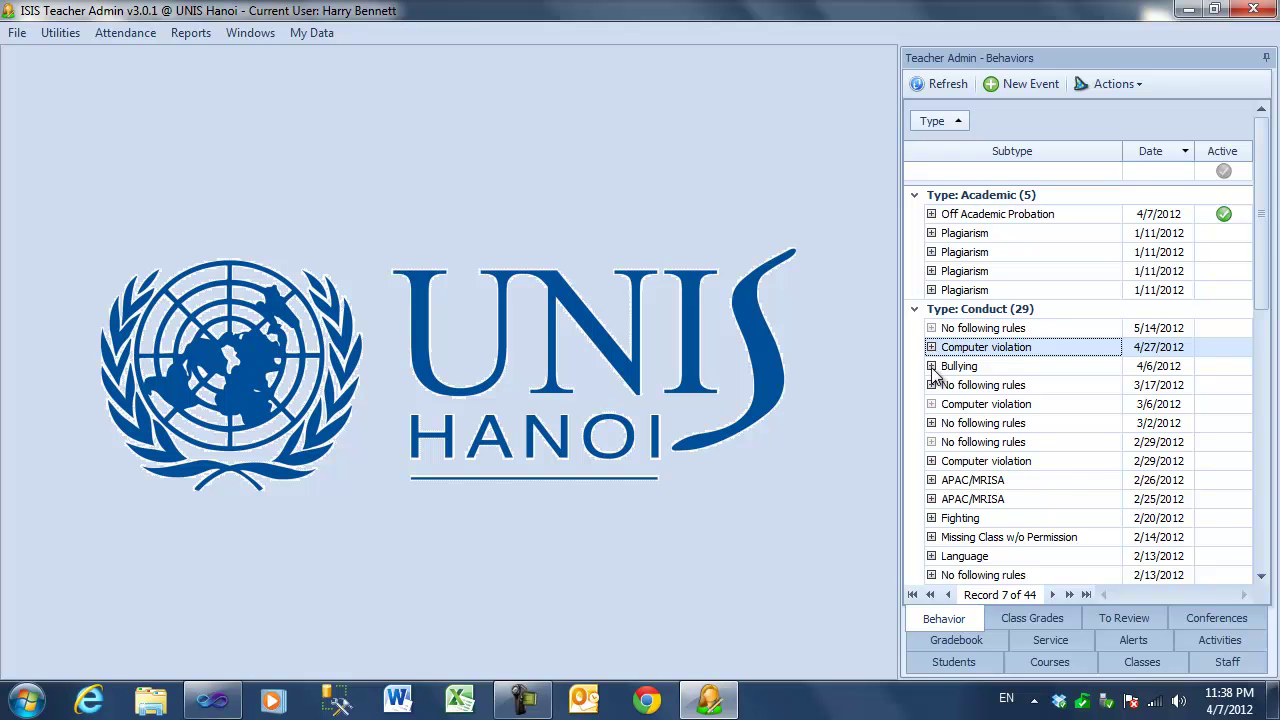
pyautogui.click(931, 366)
pyautogui.click(931, 366)
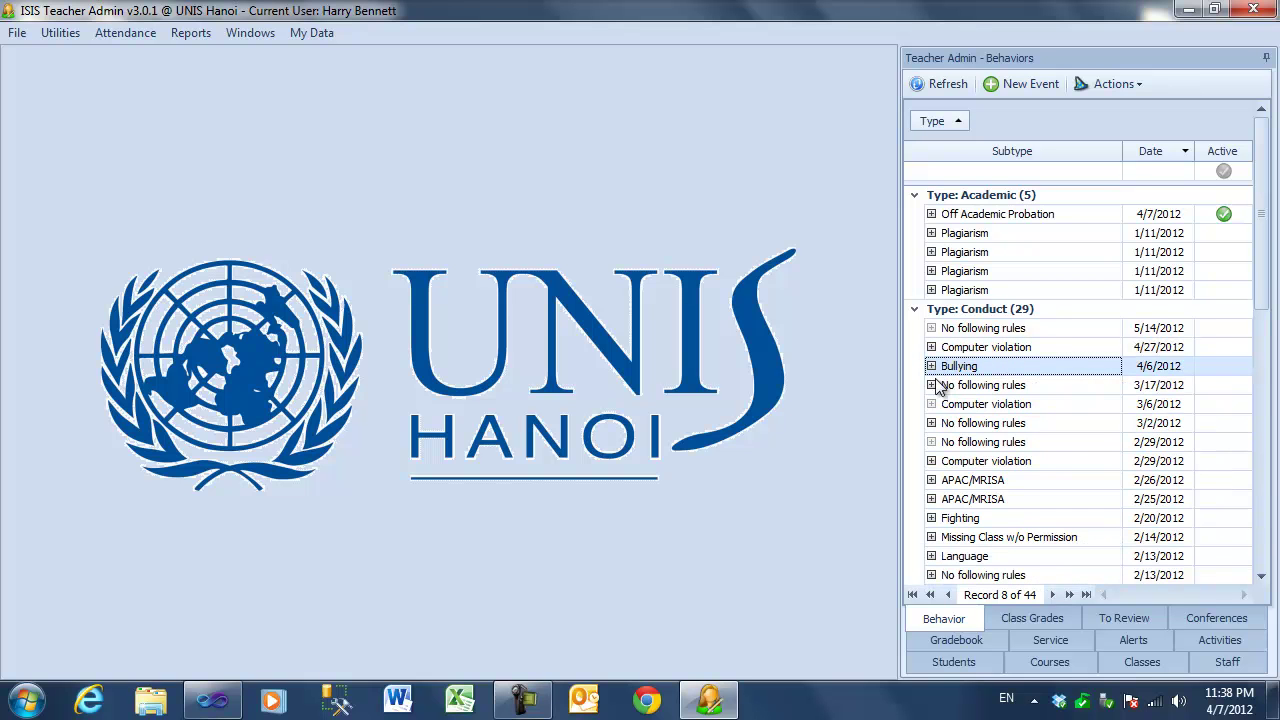
pyautogui.click(931, 386)
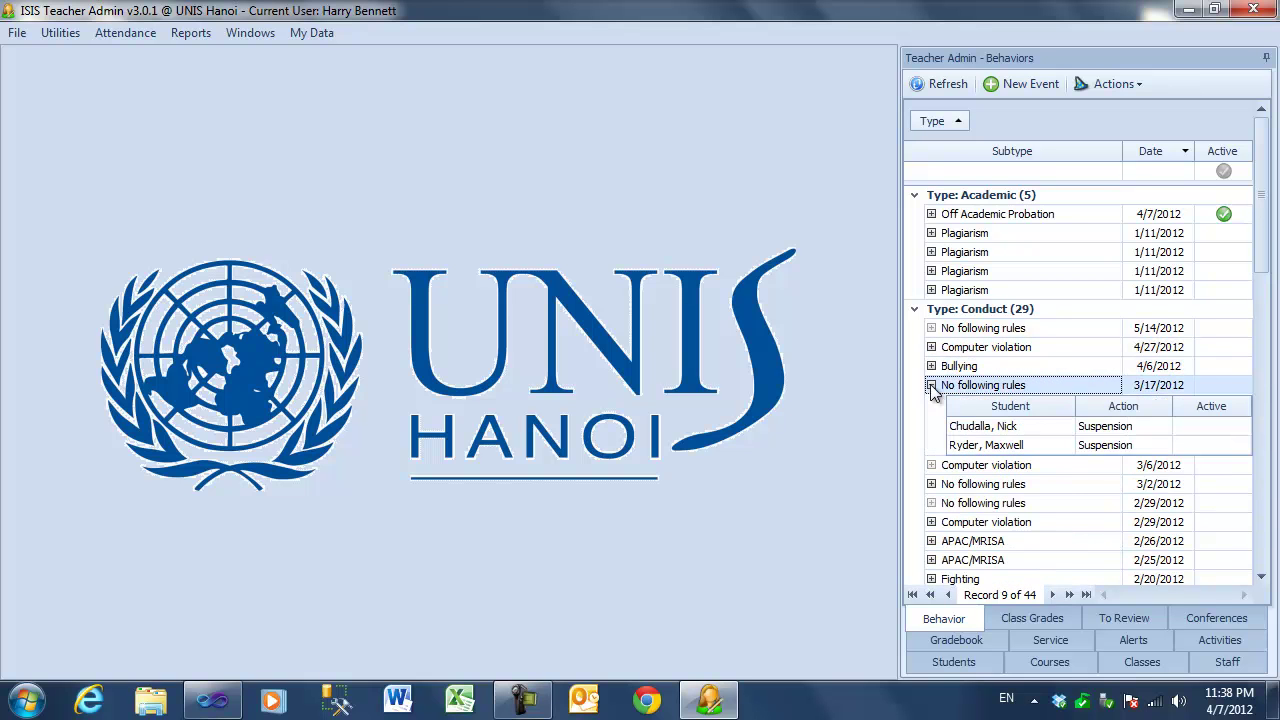
pyautogui.click(931, 386)
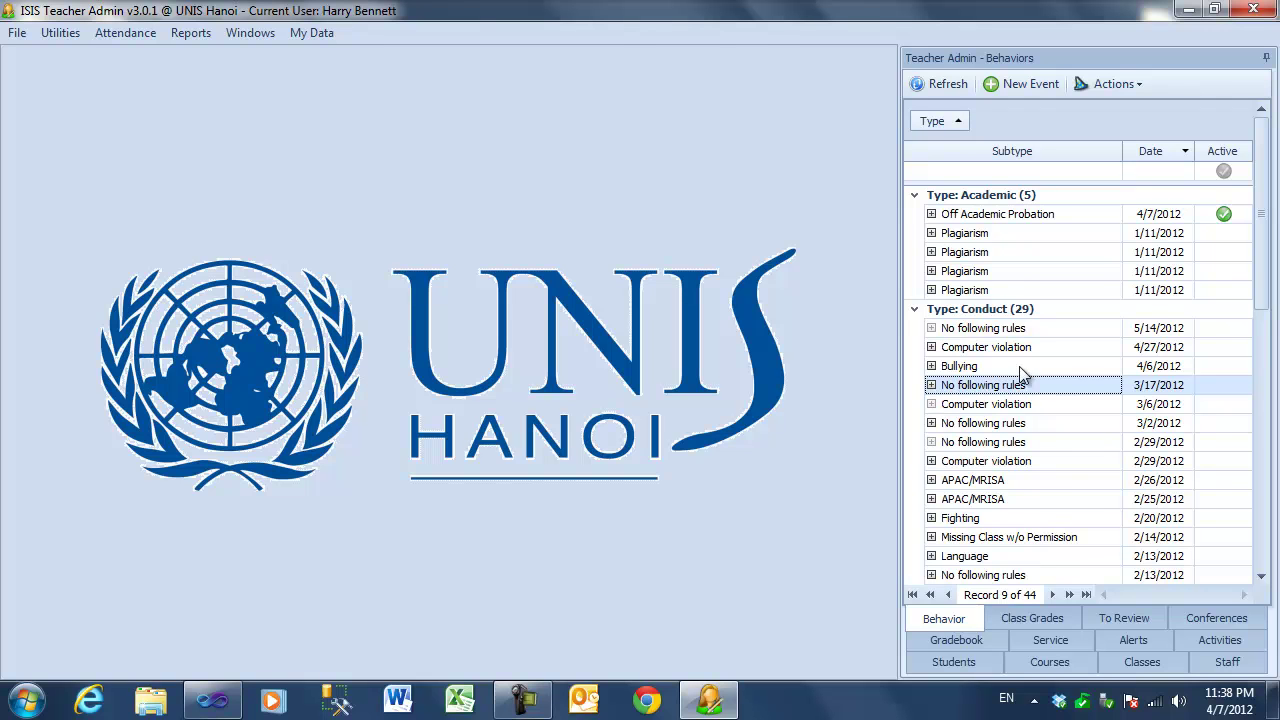
# - Open the first Plagiarism event dated 1/11/2012 and examine its details and the record shortcuts available for its student
pyautogui.doubleClick(998, 236)
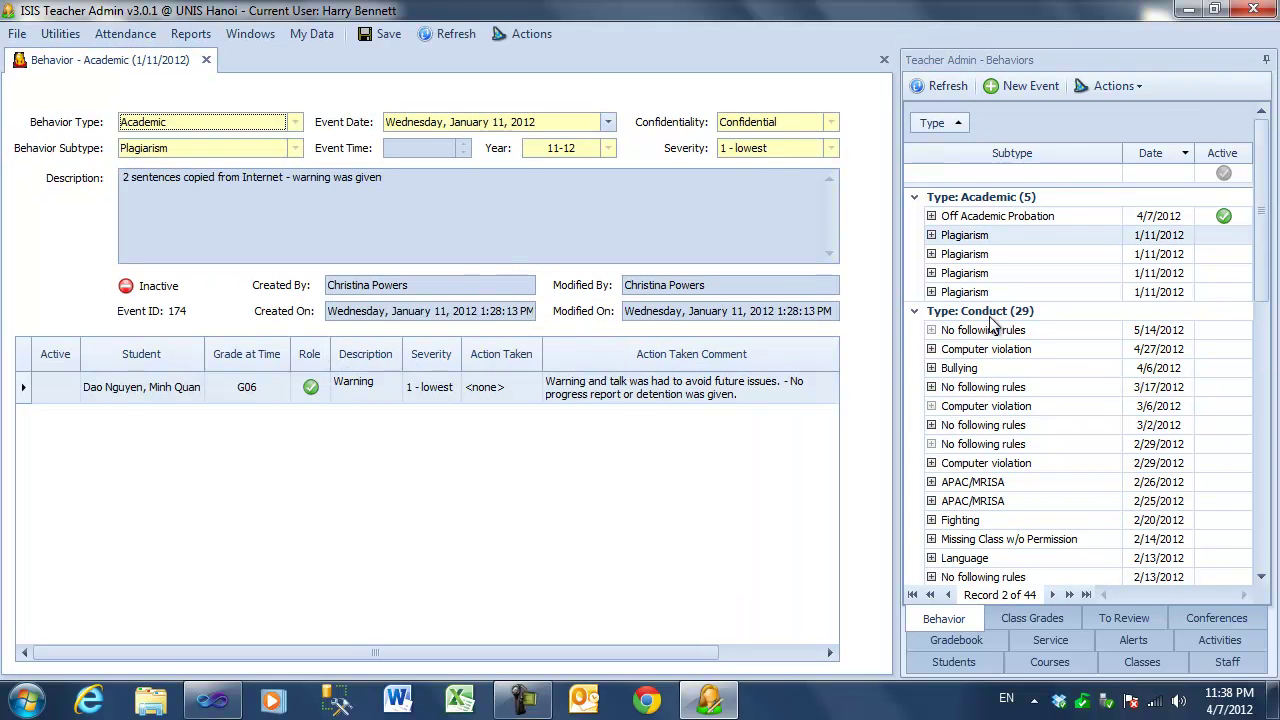
pyautogui.click(931, 236)
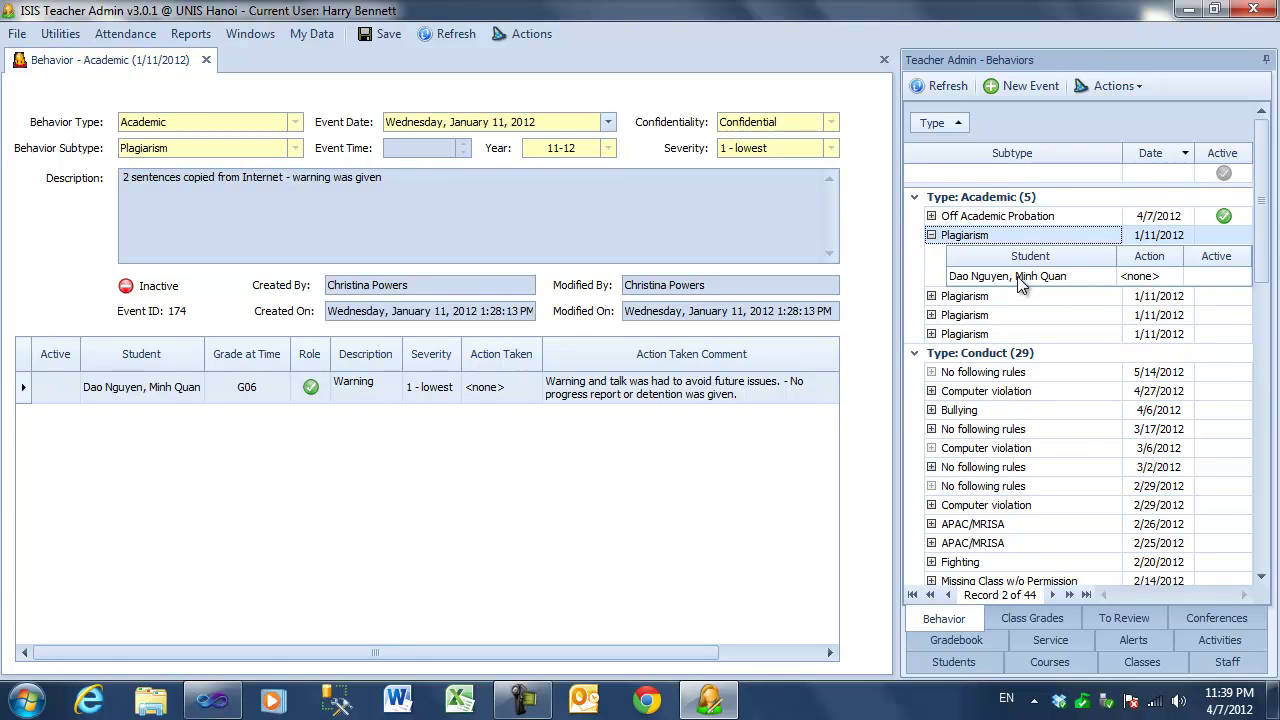
pyautogui.rightClick(1019, 279)
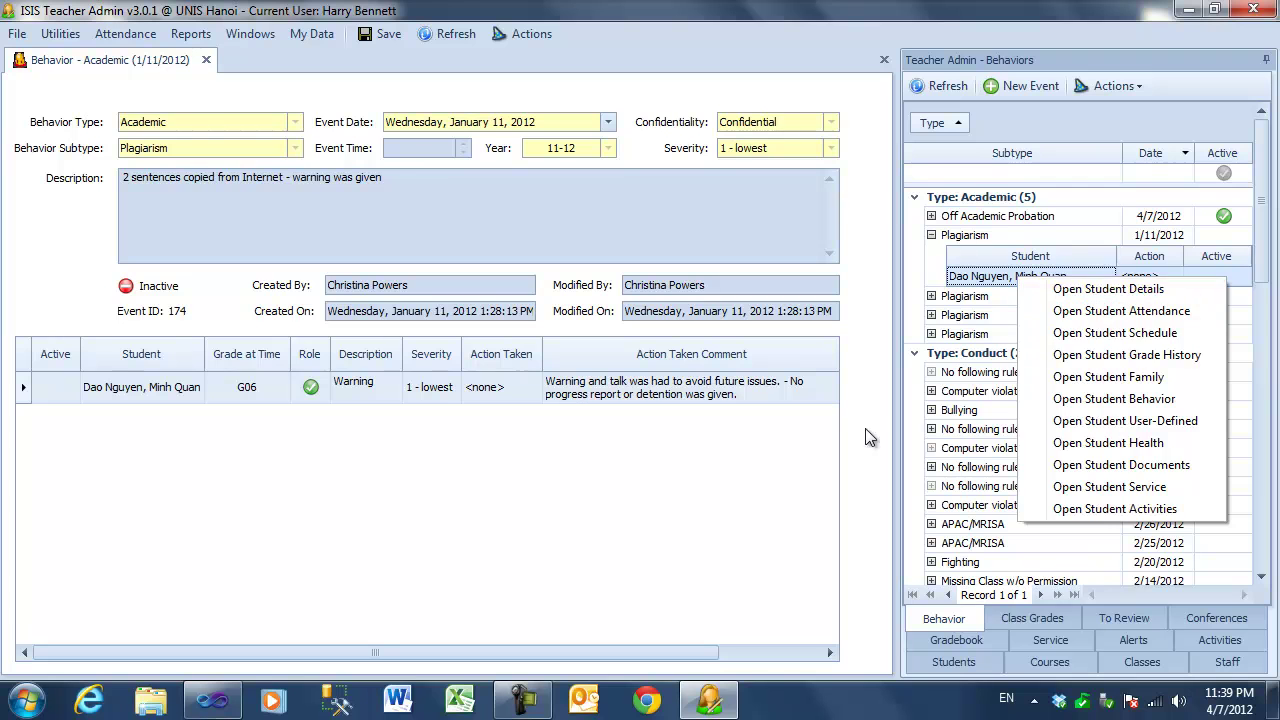
pyautogui.click(461, 515)
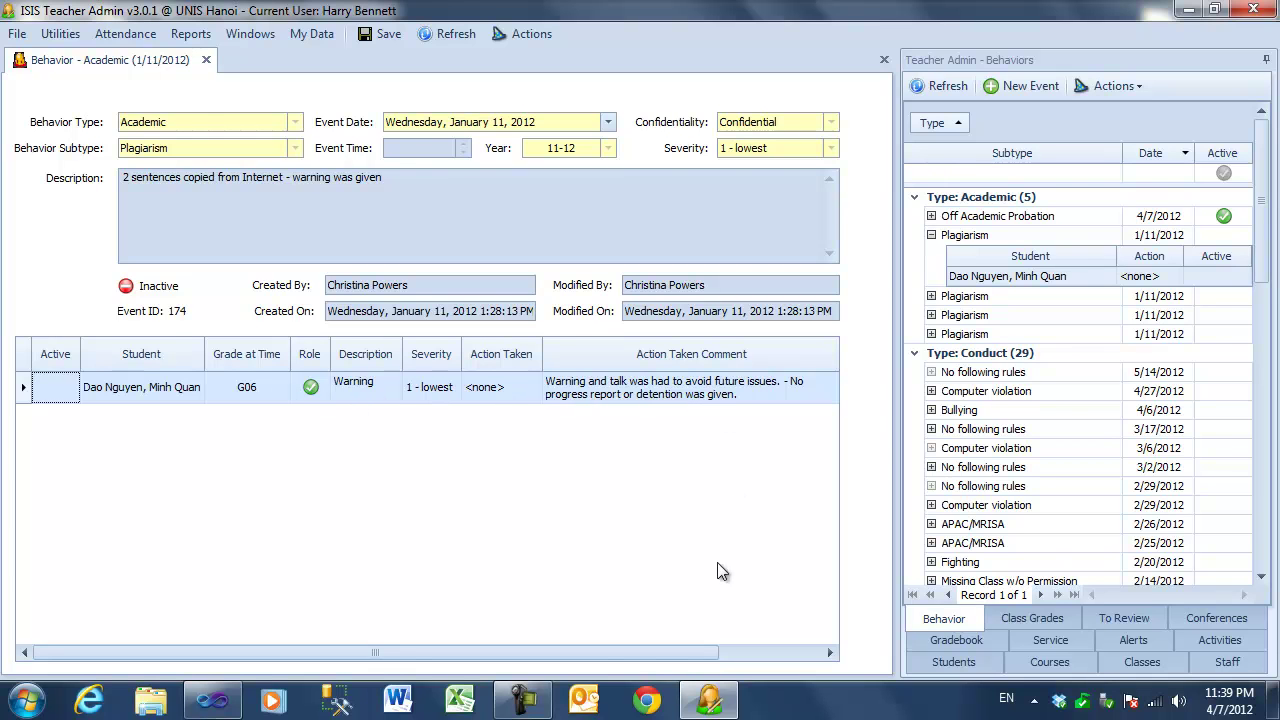
pyautogui.moveTo(656, 647); pyautogui.dragTo(523, 603)
# - Open the behavior history of the student listed in the Plagiarism event, and close it after viewing
pyautogui.rightClick(162, 386)
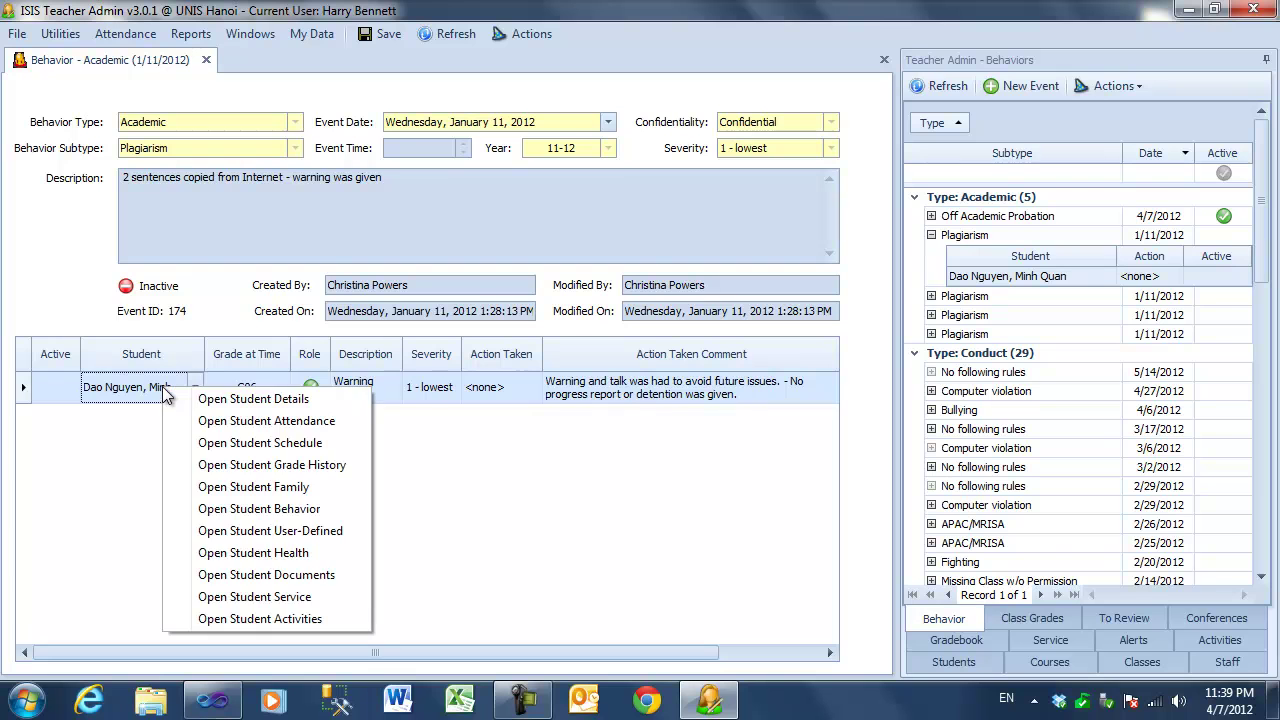
pyautogui.click(267, 511)
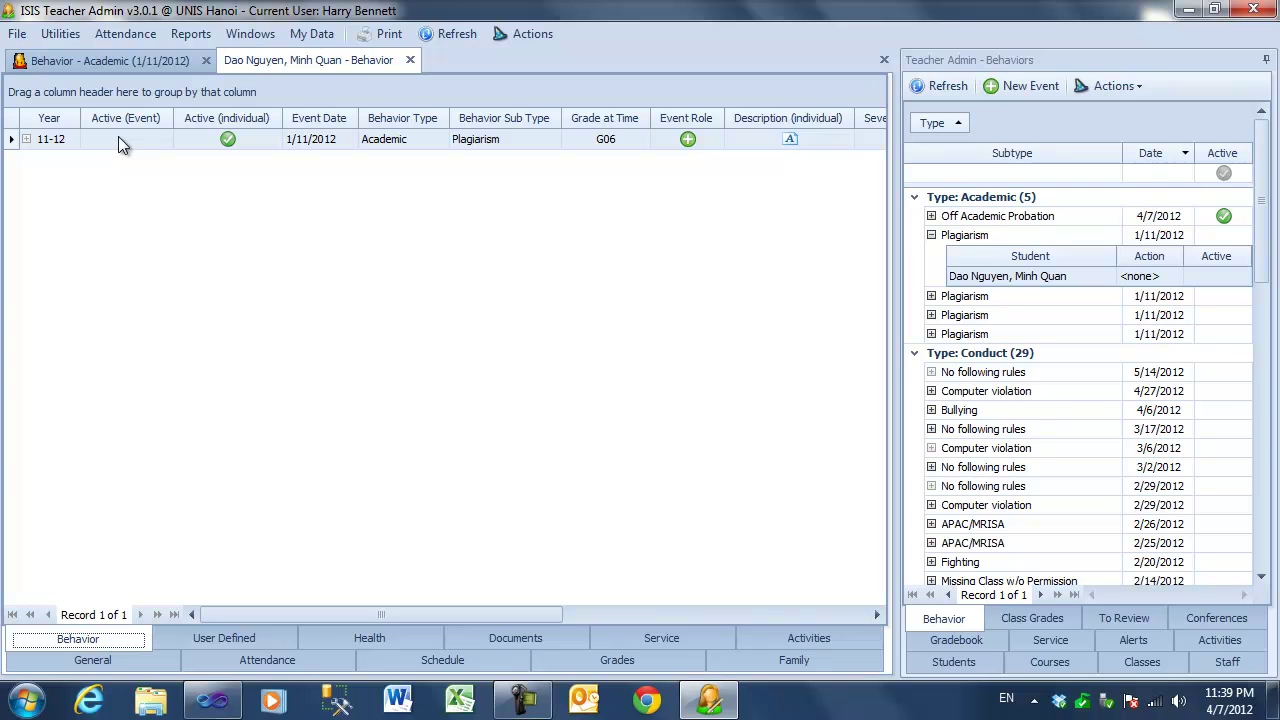
pyautogui.click(410, 60)
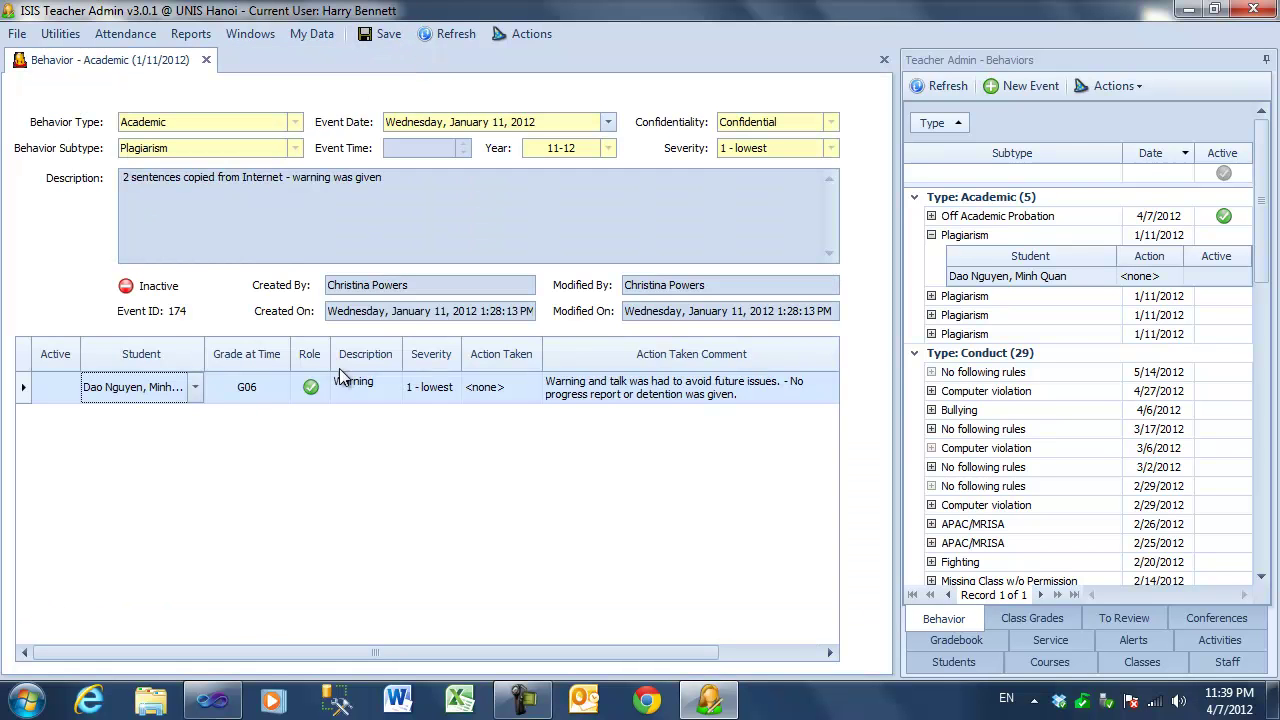
# - Check the students under the Off Academic Probation event dated 4/7/2012 and open that event
pyautogui.click(931, 237)
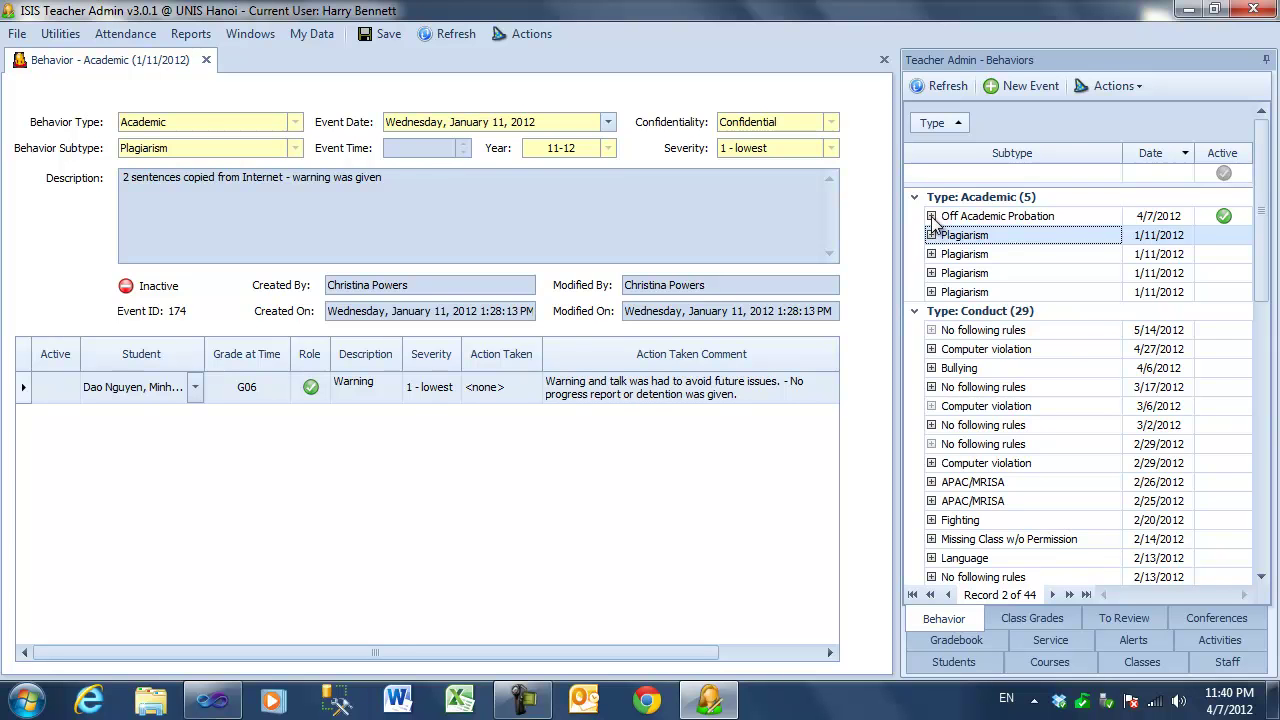
pyautogui.click(931, 216)
pyautogui.click(931, 216)
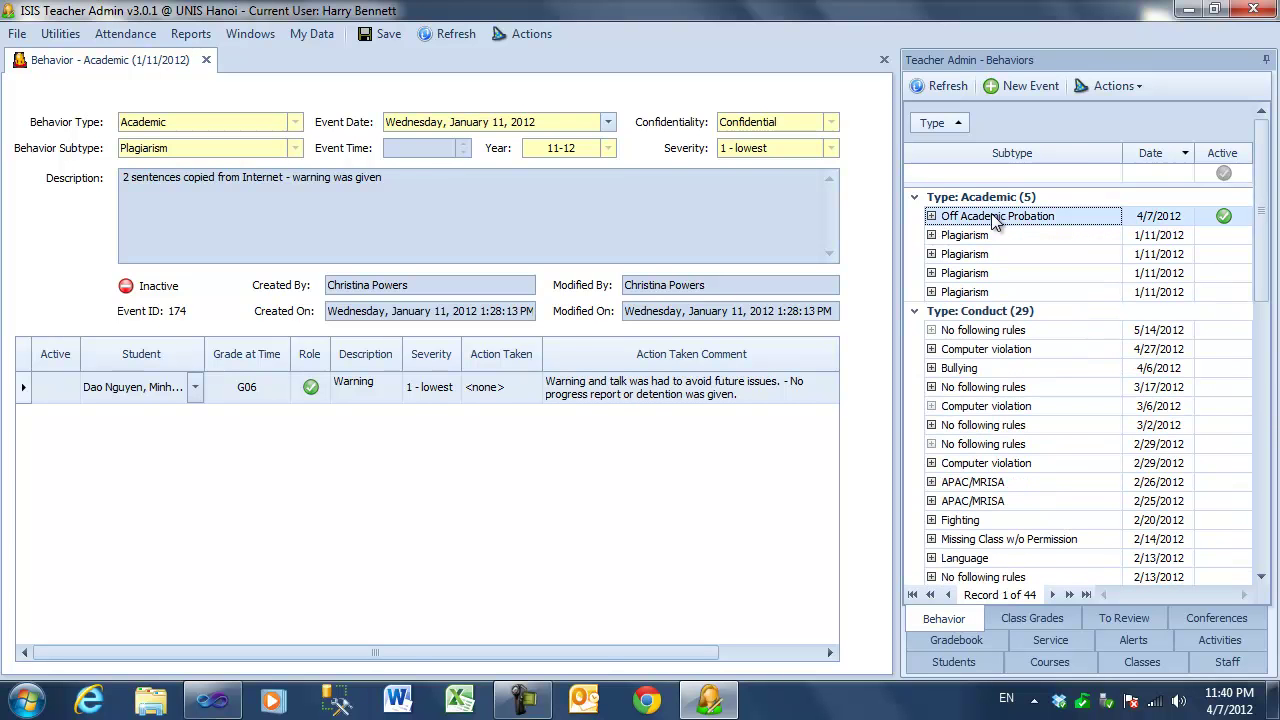
pyautogui.doubleClick(993, 217)
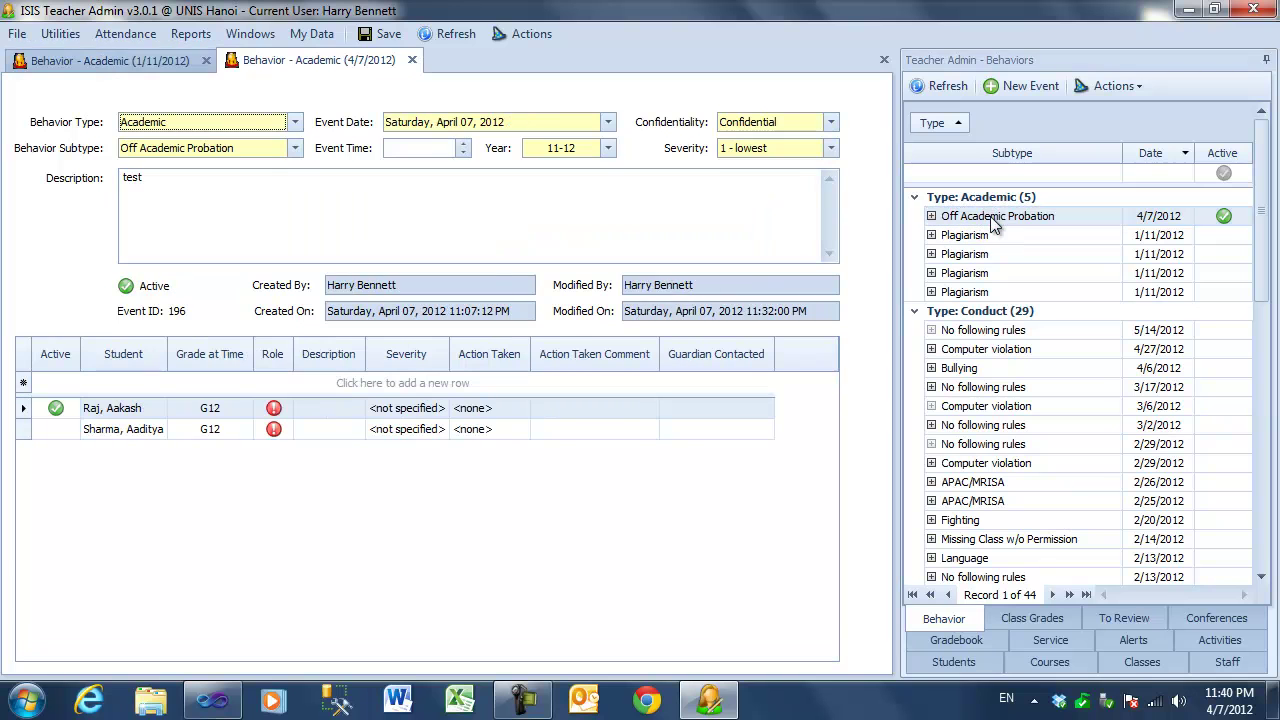
# - Examine the Behavior Type choices in the 4/7/2012 event and compare its form with the Plagiarism event dated 1/11/2012
pyautogui.click(295, 122)
pyautogui.click(297, 121)
pyautogui.click(158, 61)
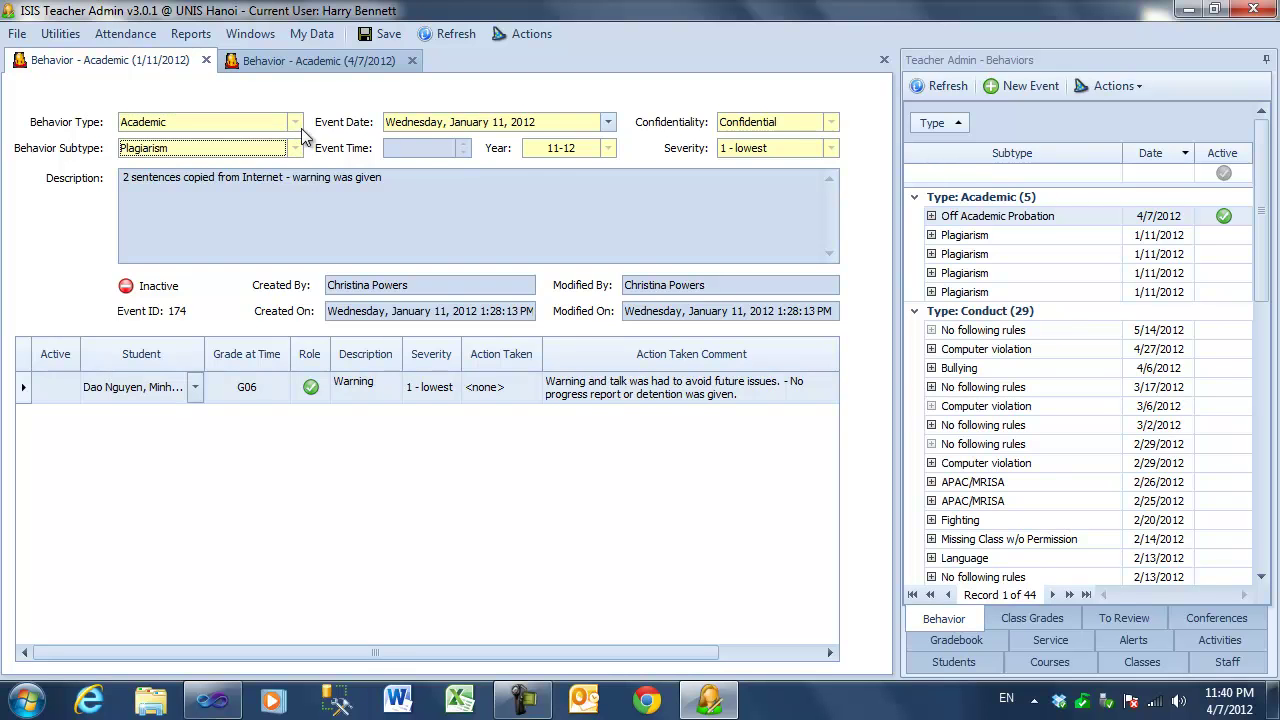
pyautogui.click(305, 60)
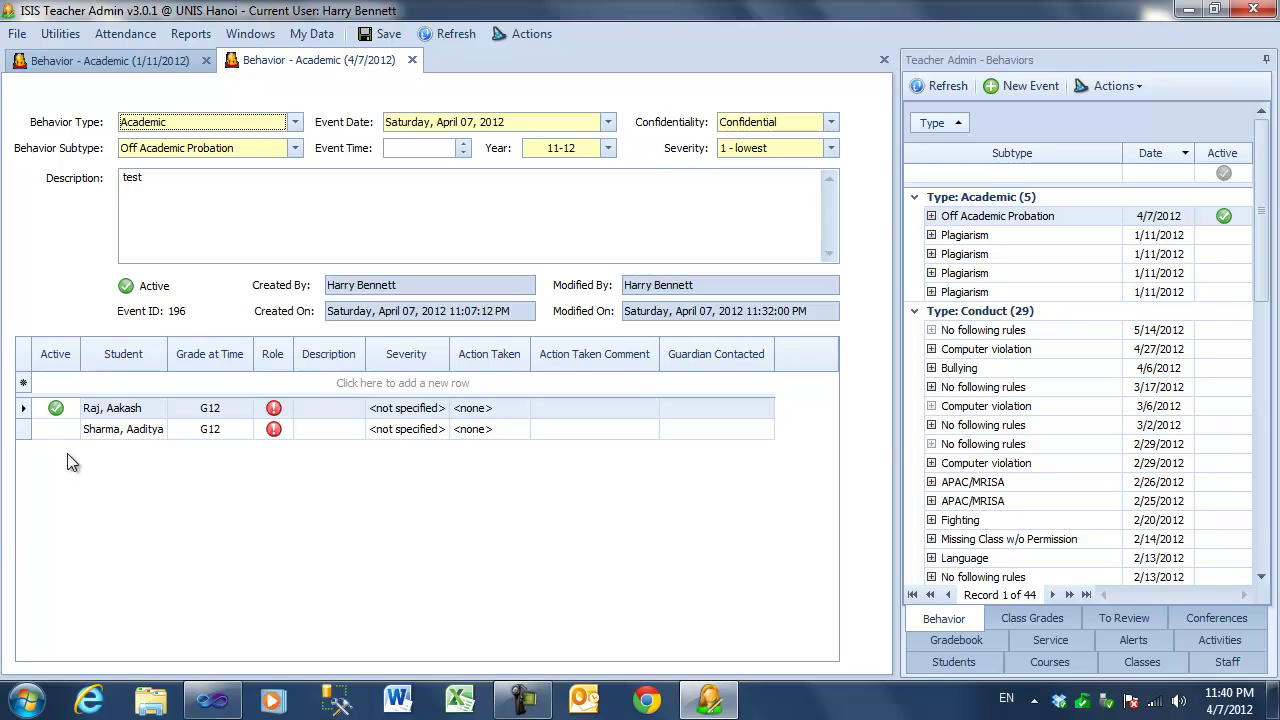
# - Review the role choices for the first student in the Off Academic Probation event, and close the event, saving its changes
pyautogui.click(276, 410)
pyautogui.click(276, 410)
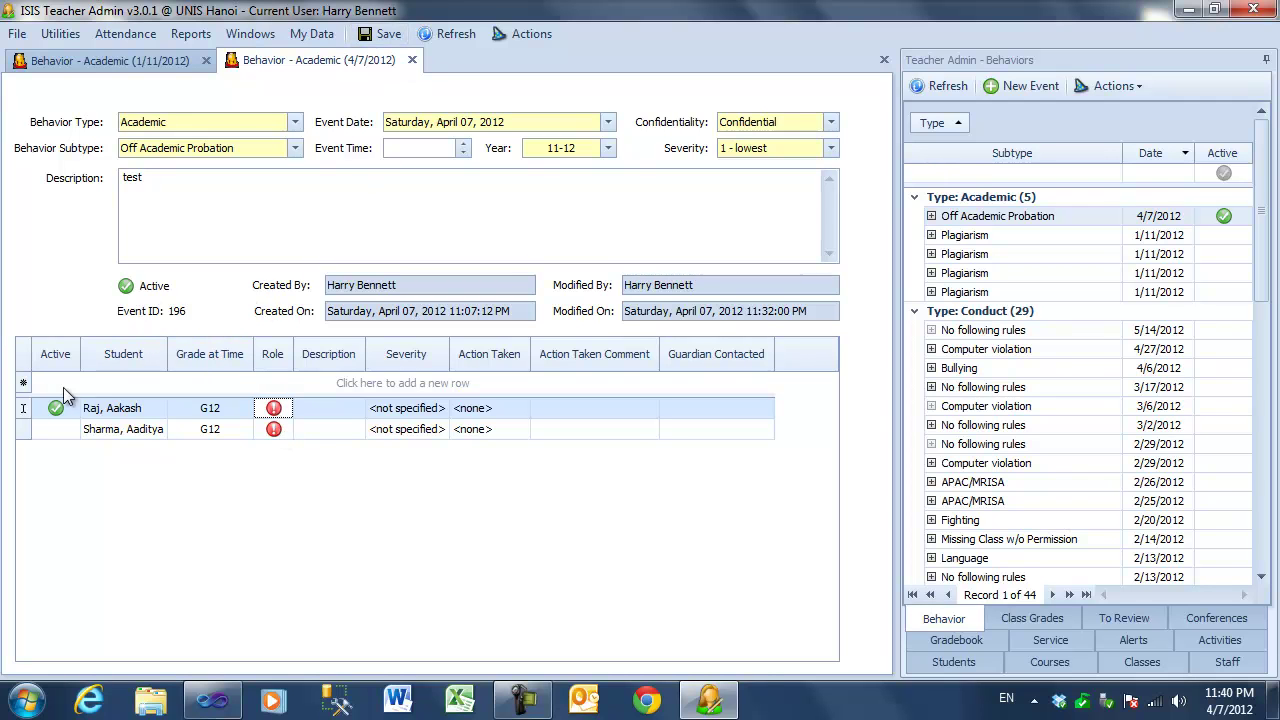
pyautogui.click(413, 61)
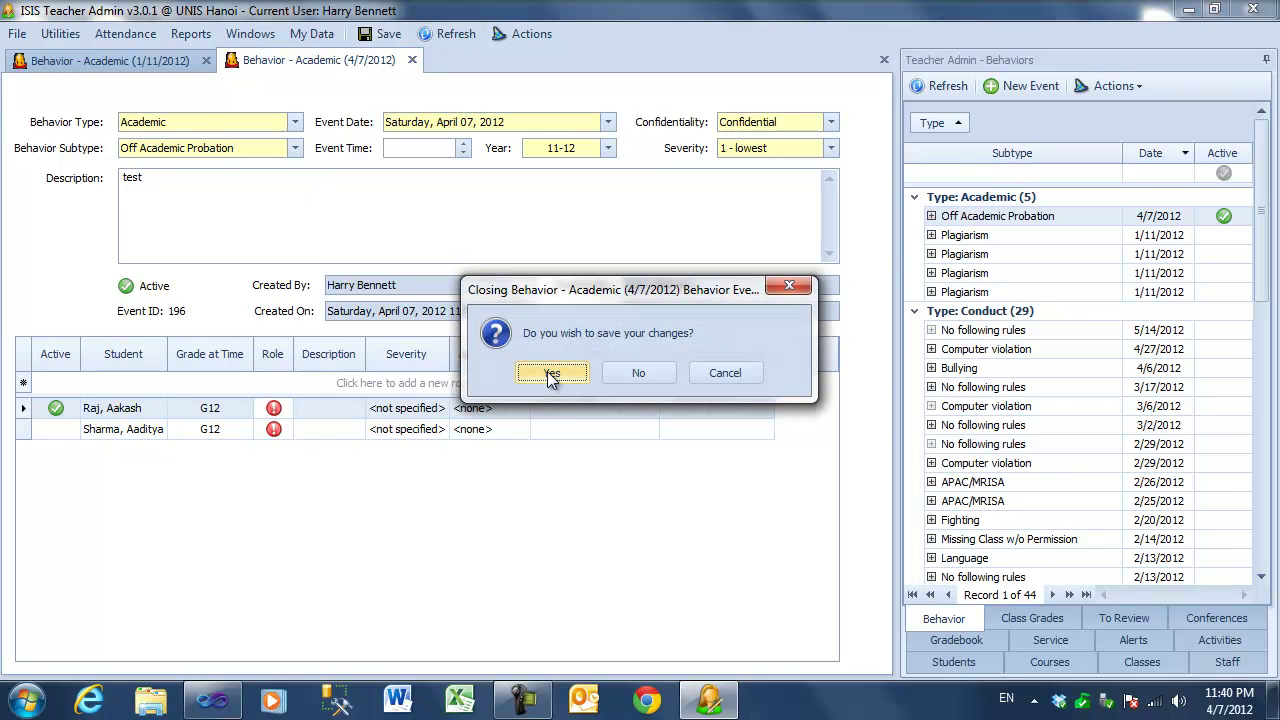
pyautogui.click(549, 377)
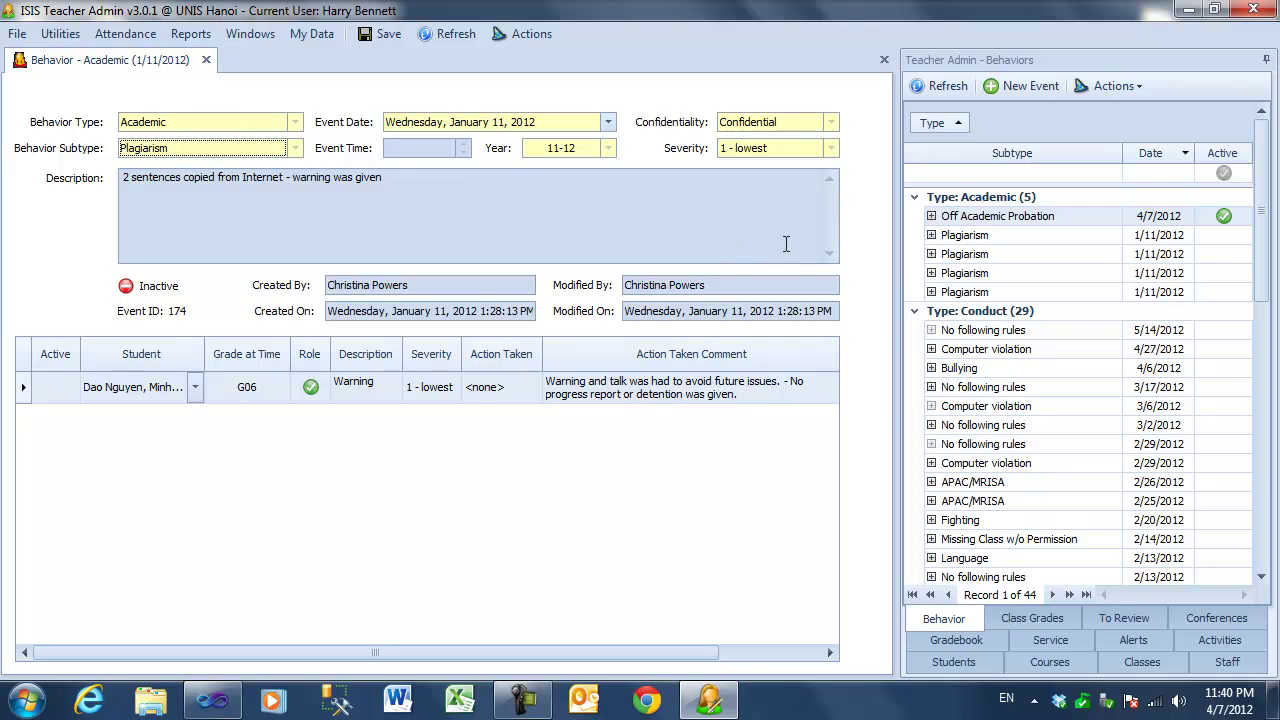
# - Create a new behavior event with the type Conduct and the subtype Bullying
pyautogui.click(1025, 86)
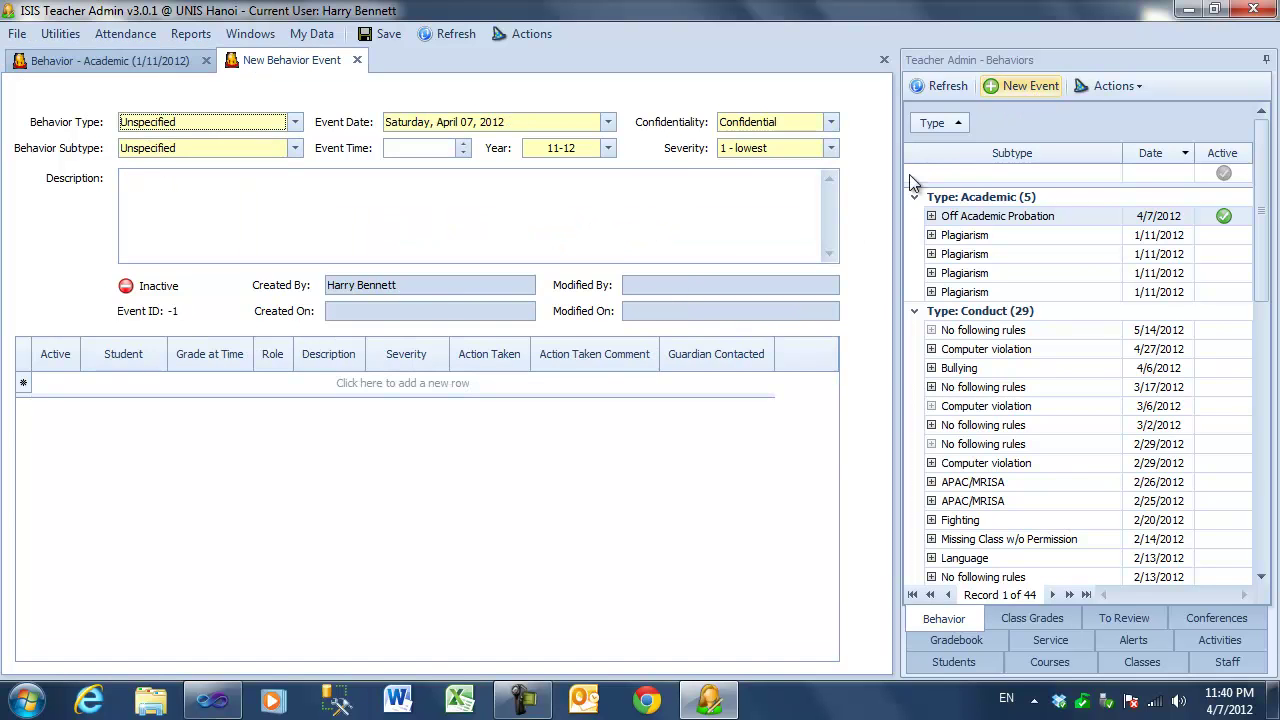
pyautogui.click(295, 121)
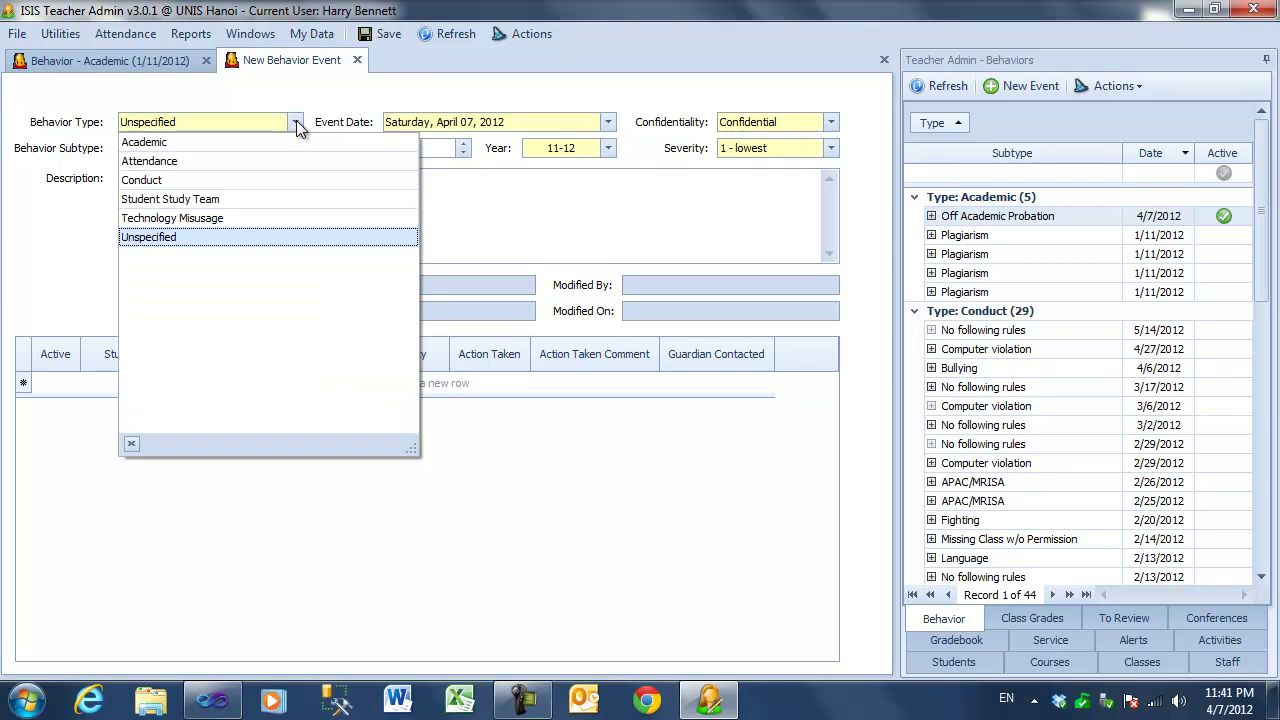
pyautogui.click(206, 181)
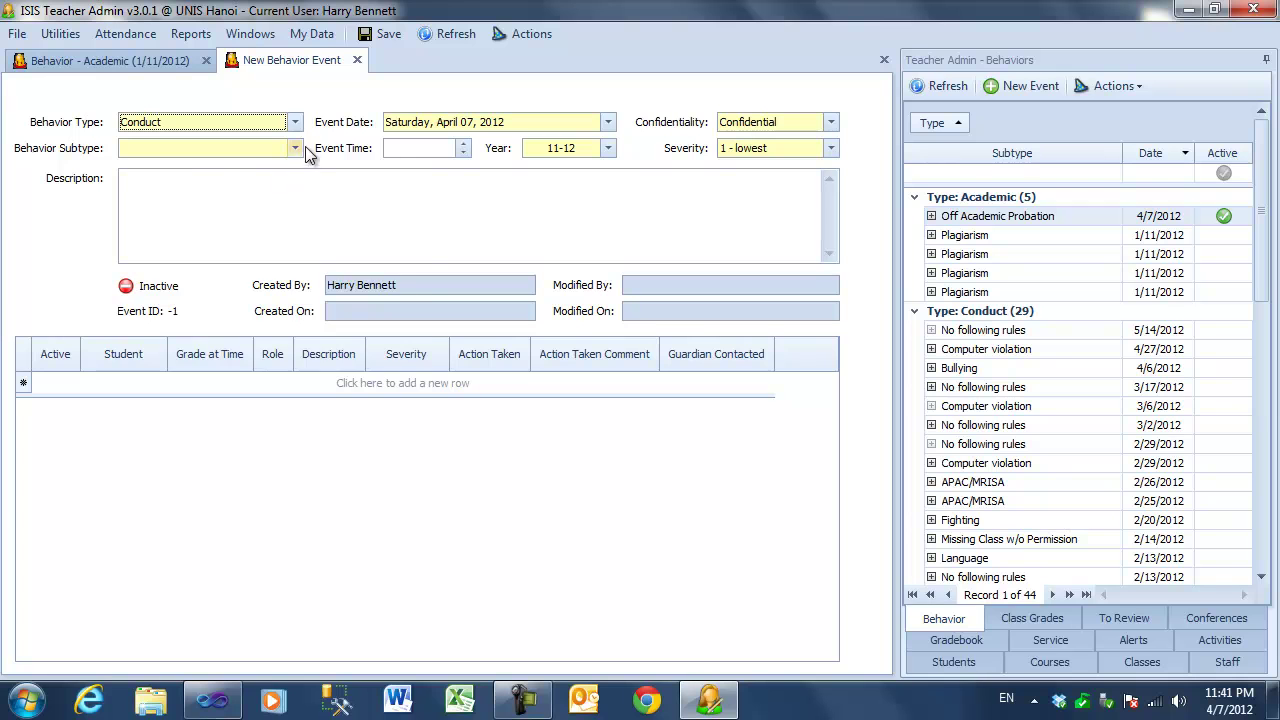
pyautogui.click(293, 148)
pyautogui.click(172, 189)
pyautogui.click(197, 205)
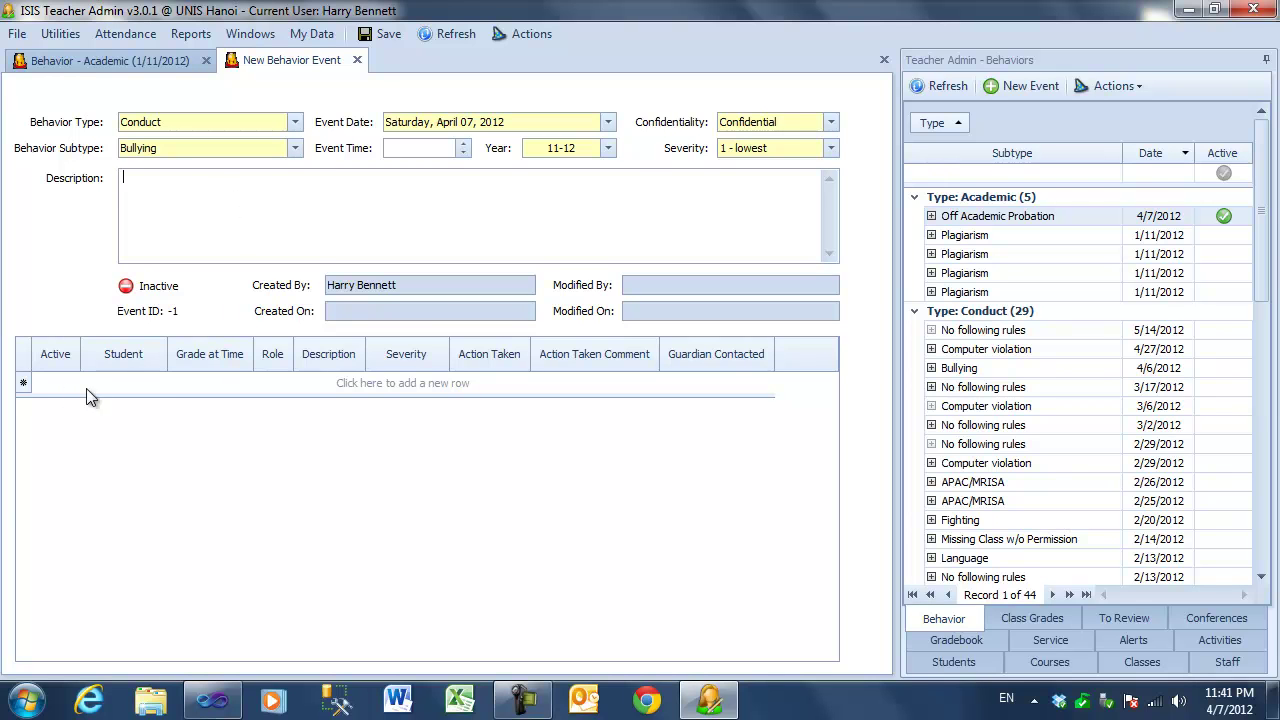
# - Filter the student choices to grade G08, add the fourth listed student to the Bullying event and mark that student's row as active
pyautogui.click(141, 386)
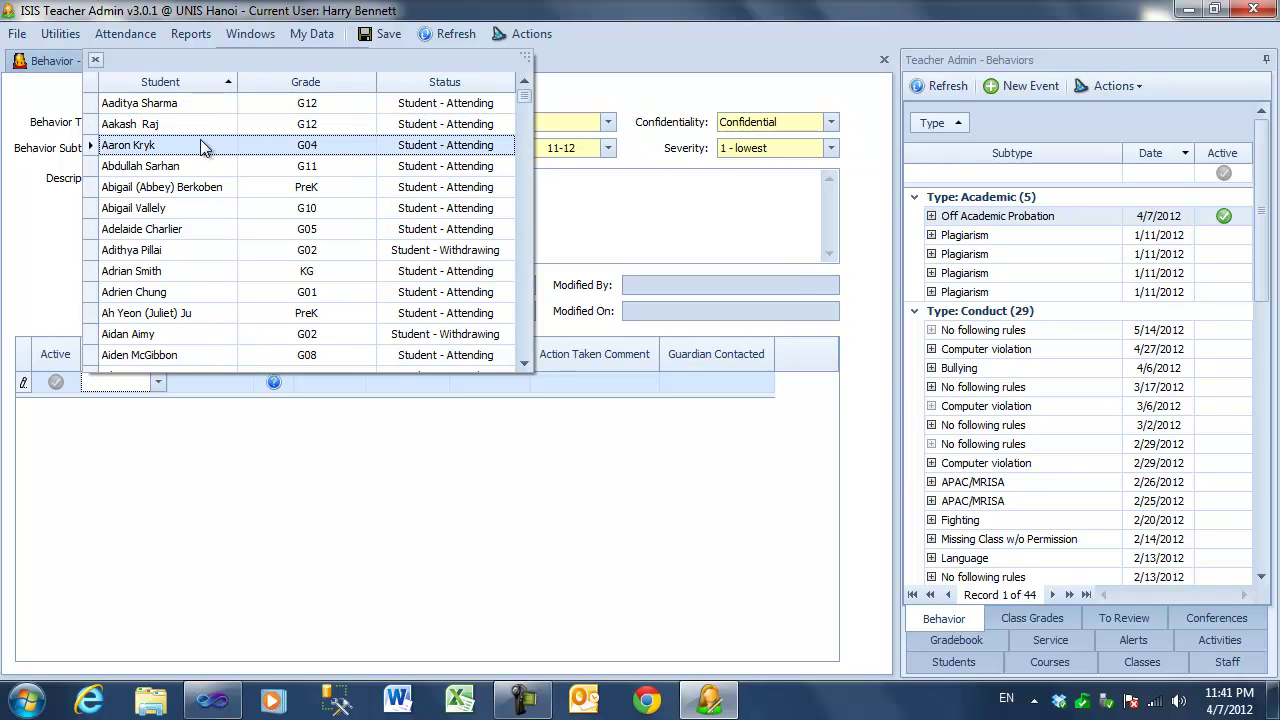
pyautogui.click(370, 80)
pyautogui.click(390, 268)
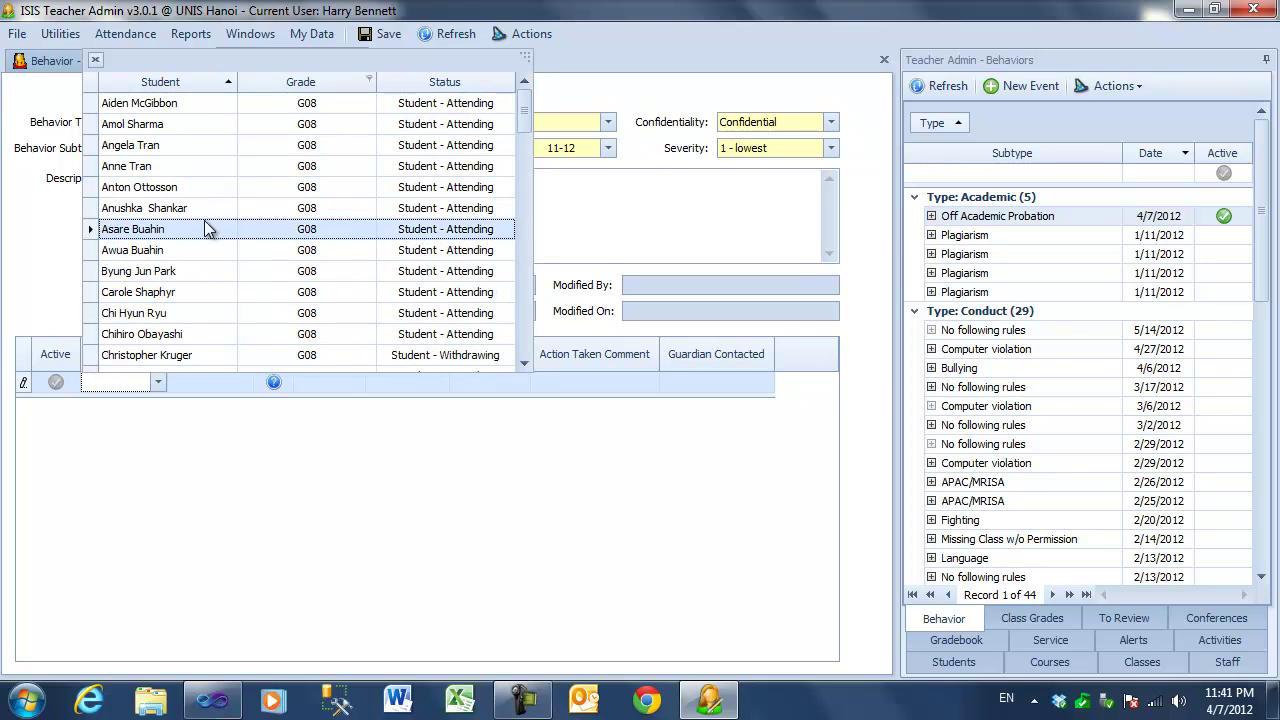
pyautogui.click(157, 165)
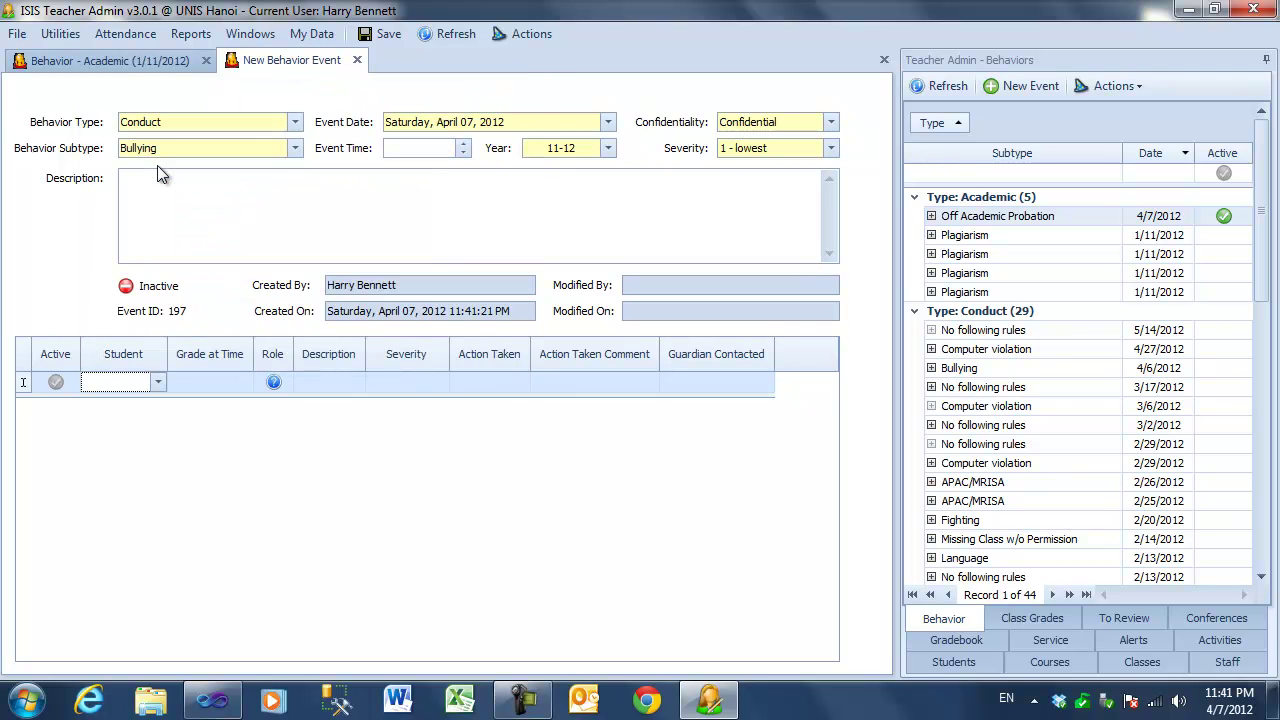
pyautogui.click(158, 382)
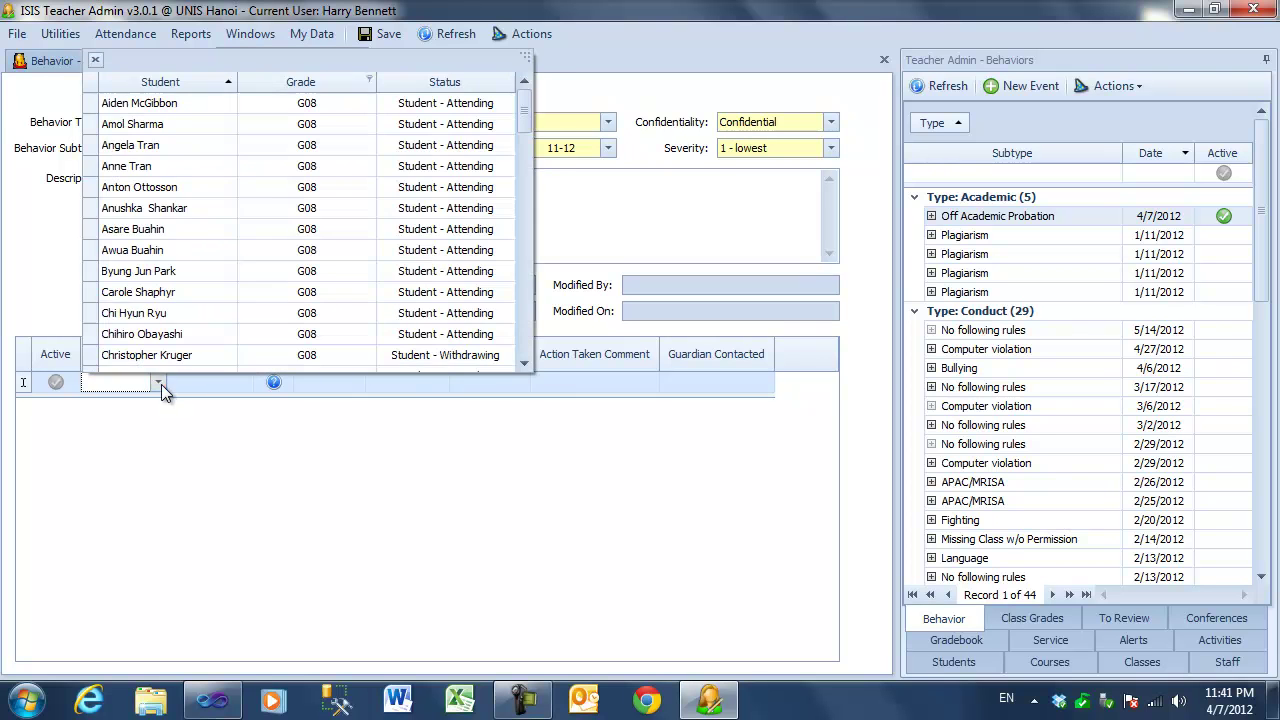
pyautogui.click(188, 430)
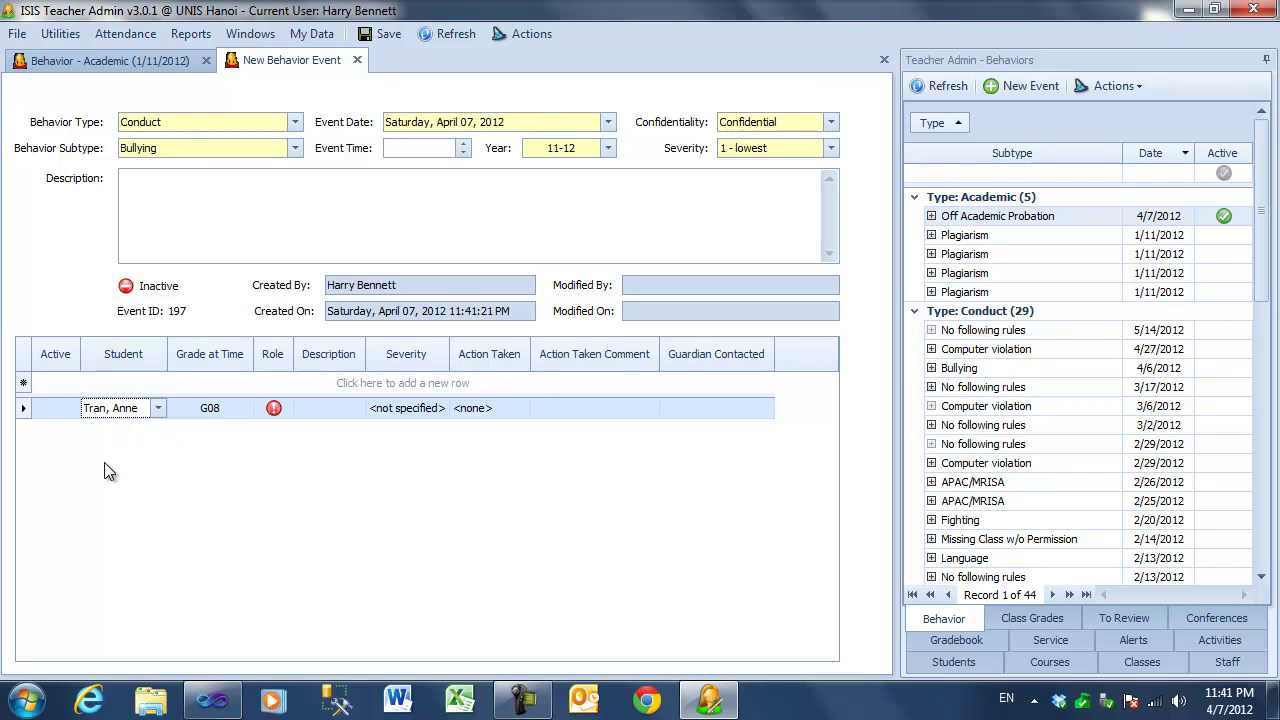
pyautogui.click(55, 407)
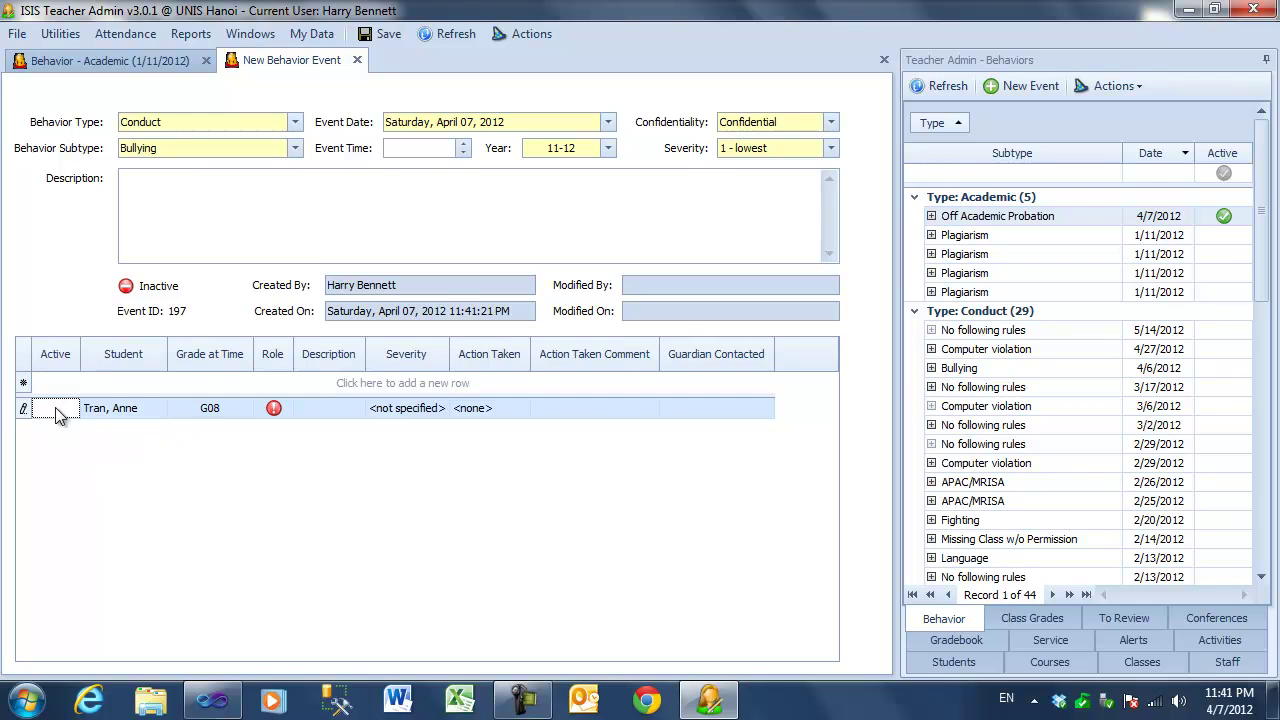
# - Examine the description field and the severity and action taken choices in the added student's row
pyautogui.click(353, 407)
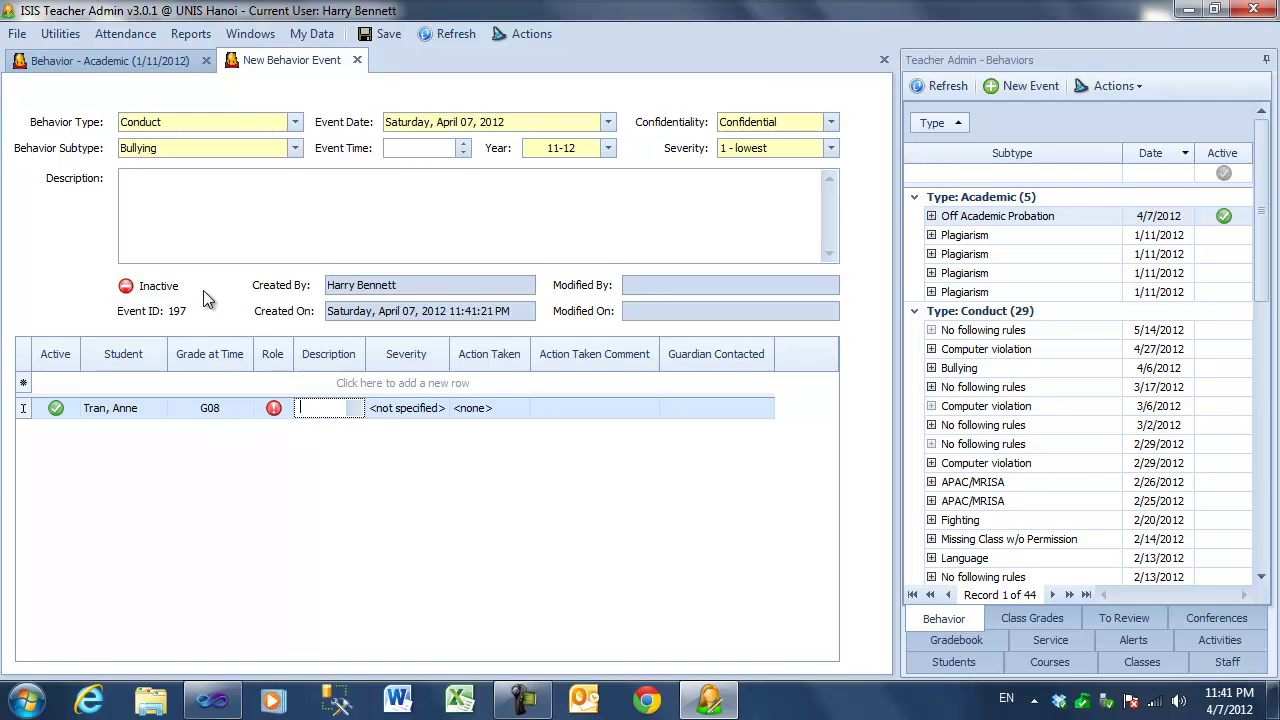
pyautogui.click(438, 409)
pyautogui.click(438, 409)
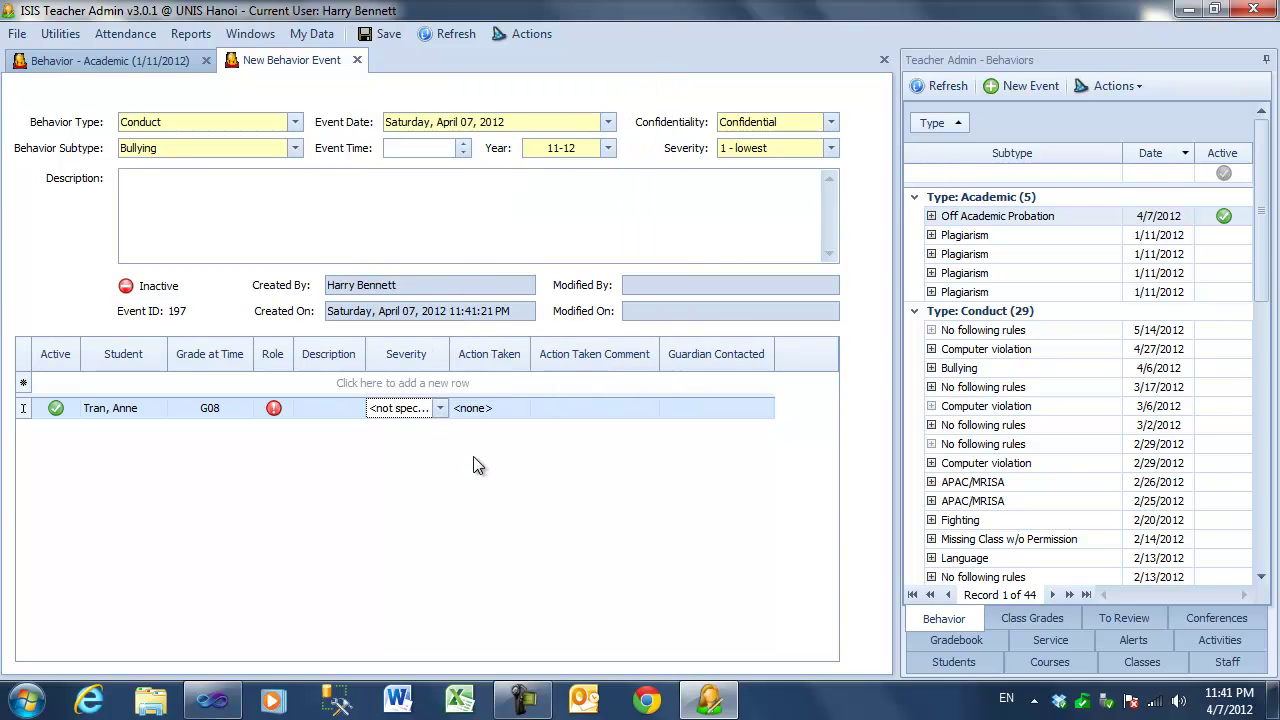
pyautogui.click(512, 410)
pyautogui.click(538, 466)
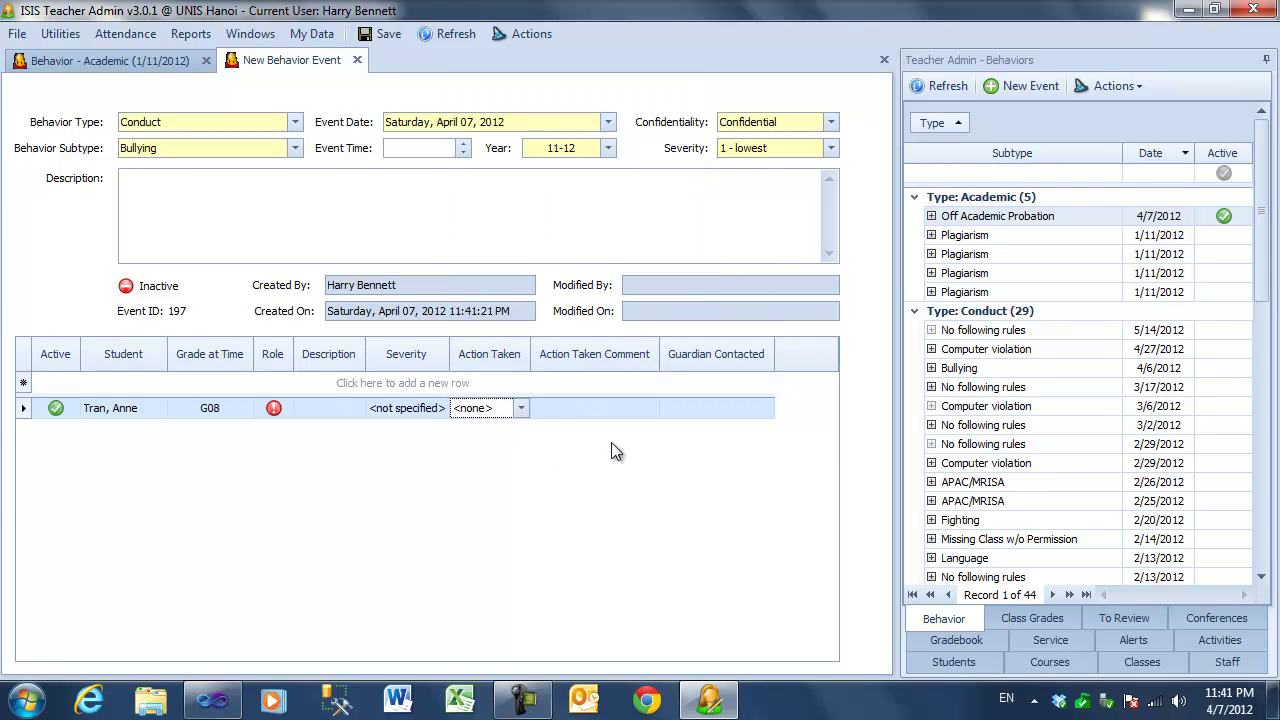